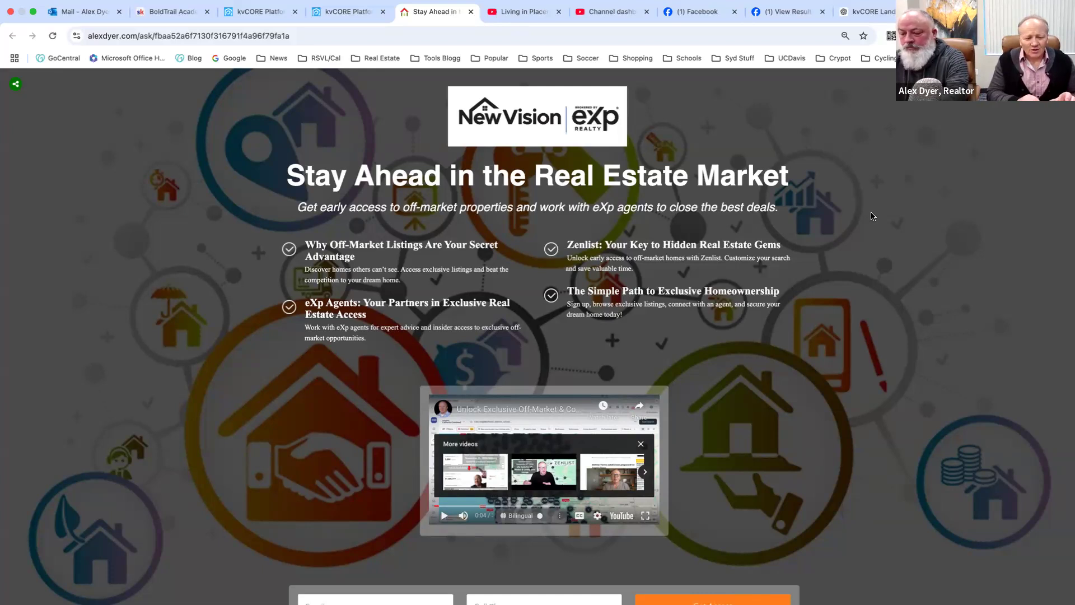
Step: Examine the Stay Ahead in the Real Estate Market landing page and briefly play its embedded YouTube video
scroll(871, 216, down, 5)
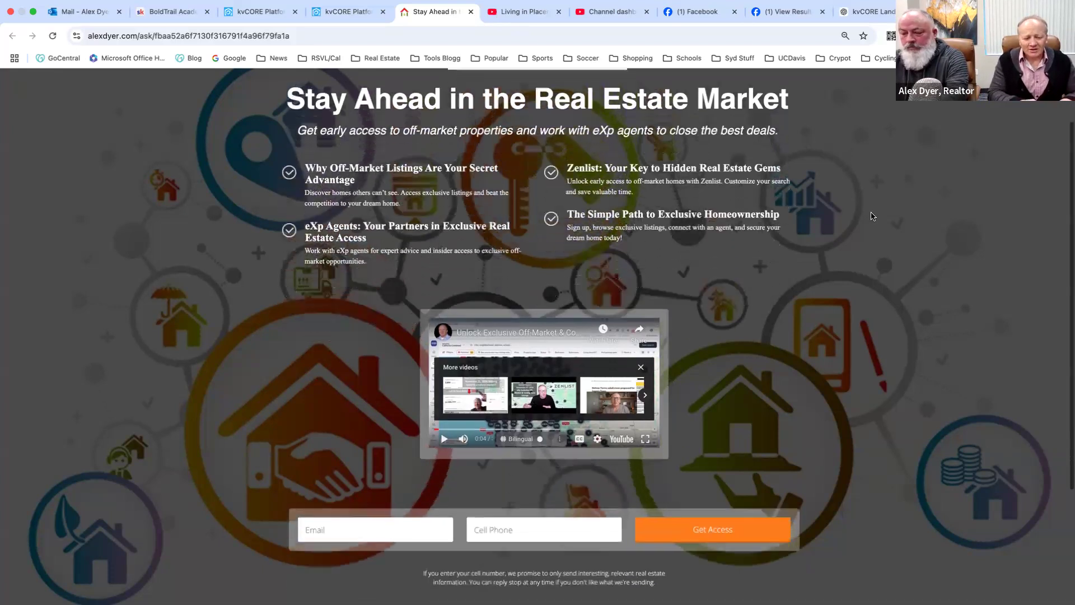
scroll(872, 216, up, 2)
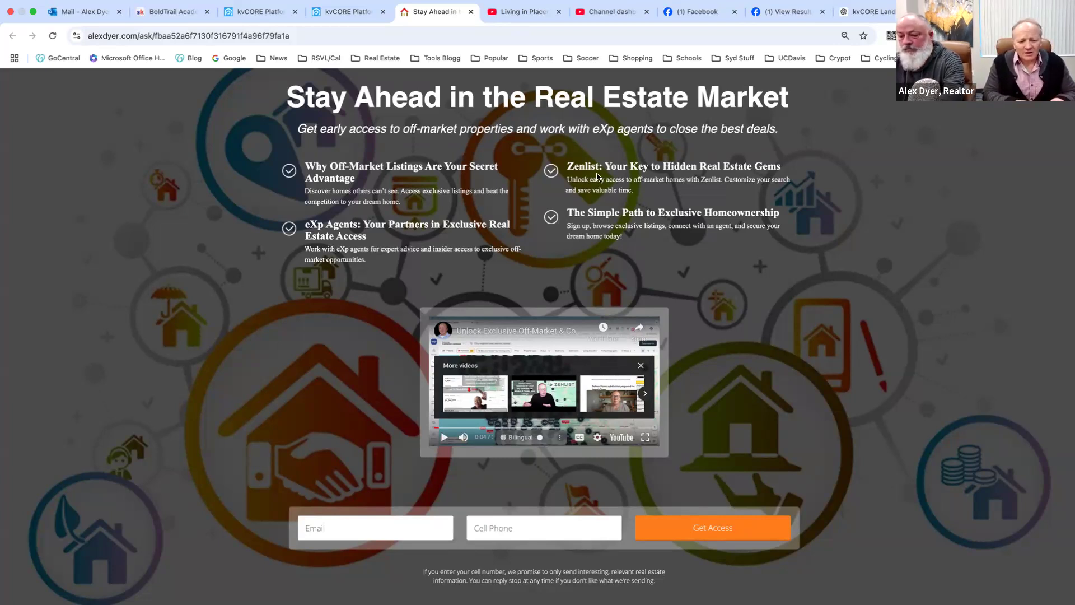
scroll(612, 182, down, 1)
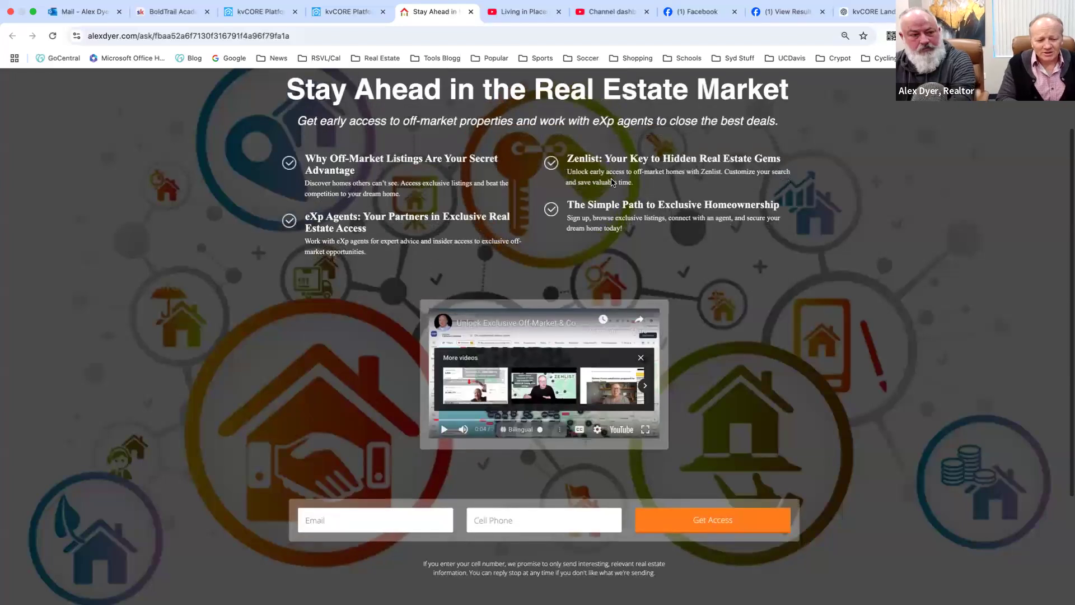
scroll(612, 182, up, 1)
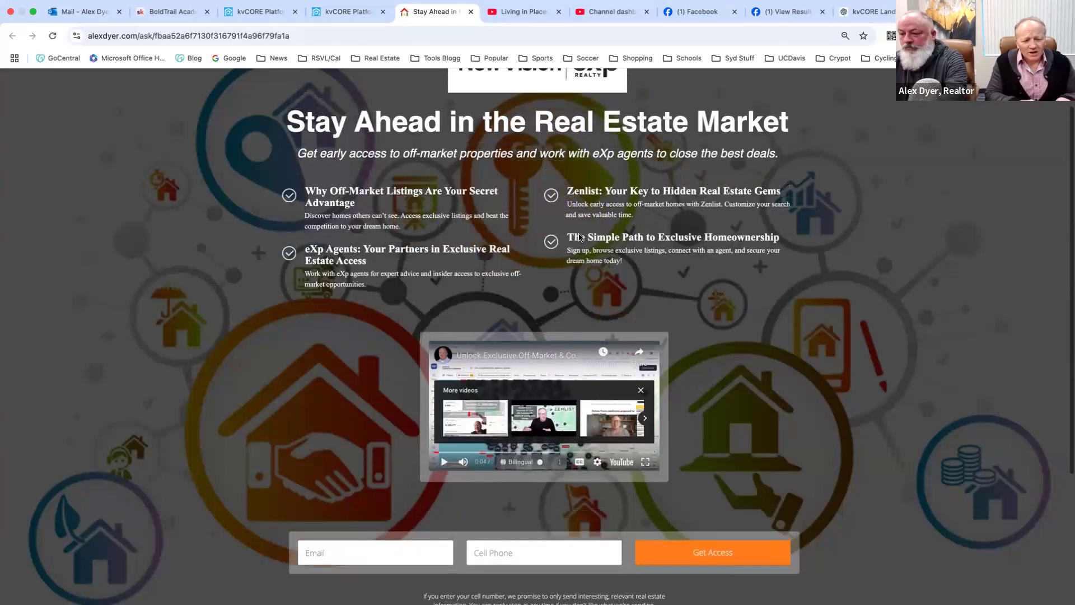
scroll(580, 239, down, 3)
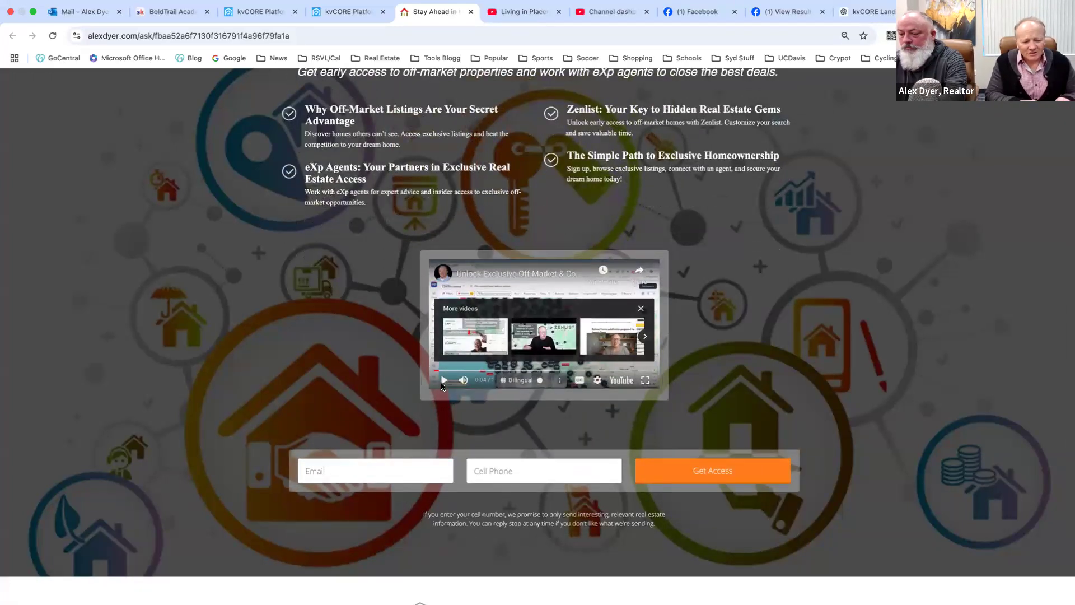
click(443, 380)
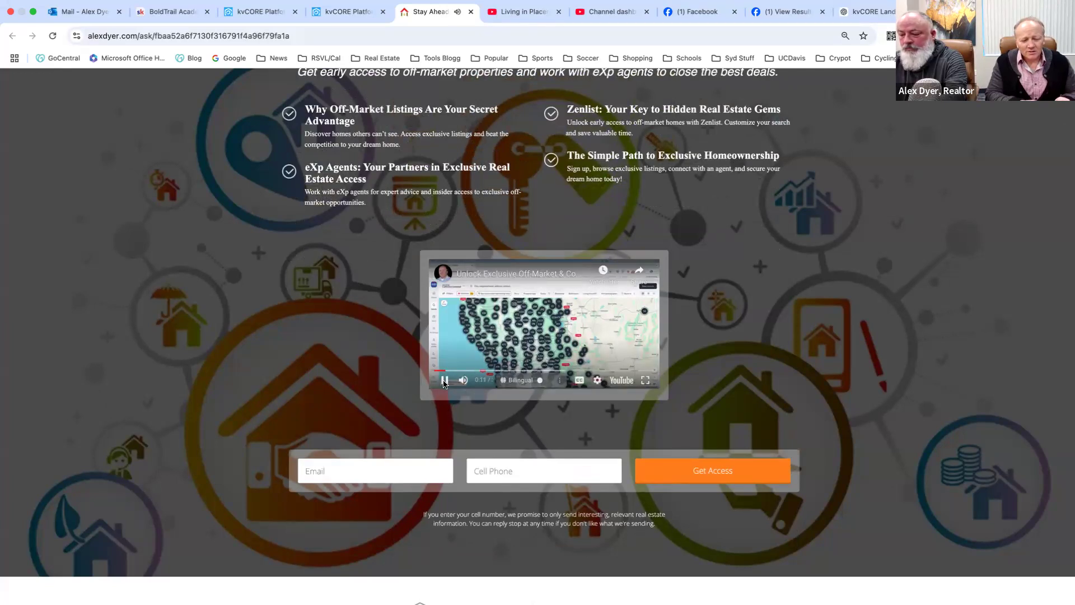
click(444, 380)
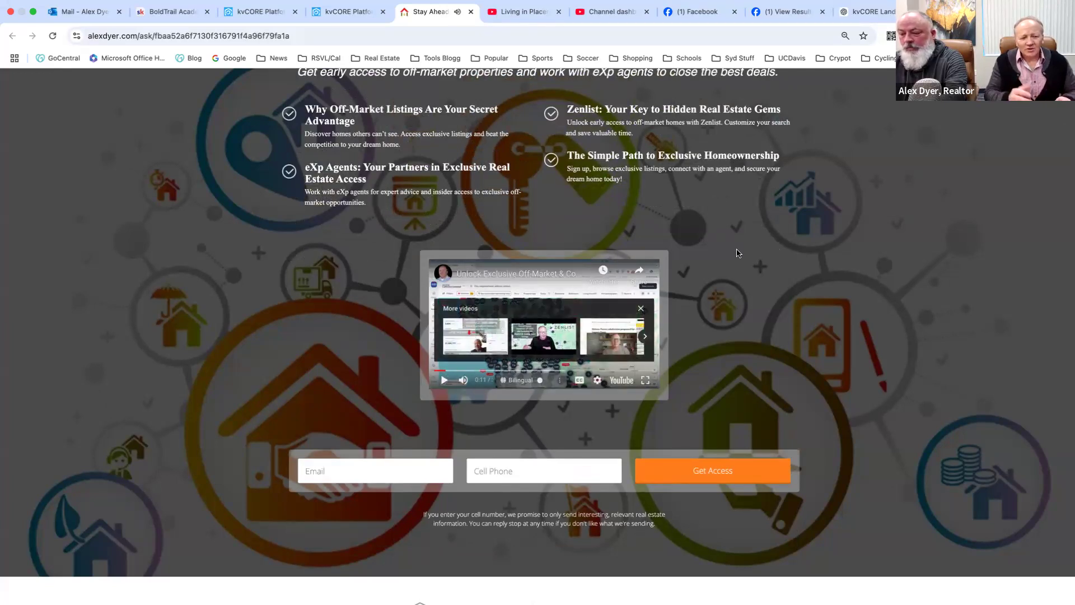
scroll(737, 253, up, 1)
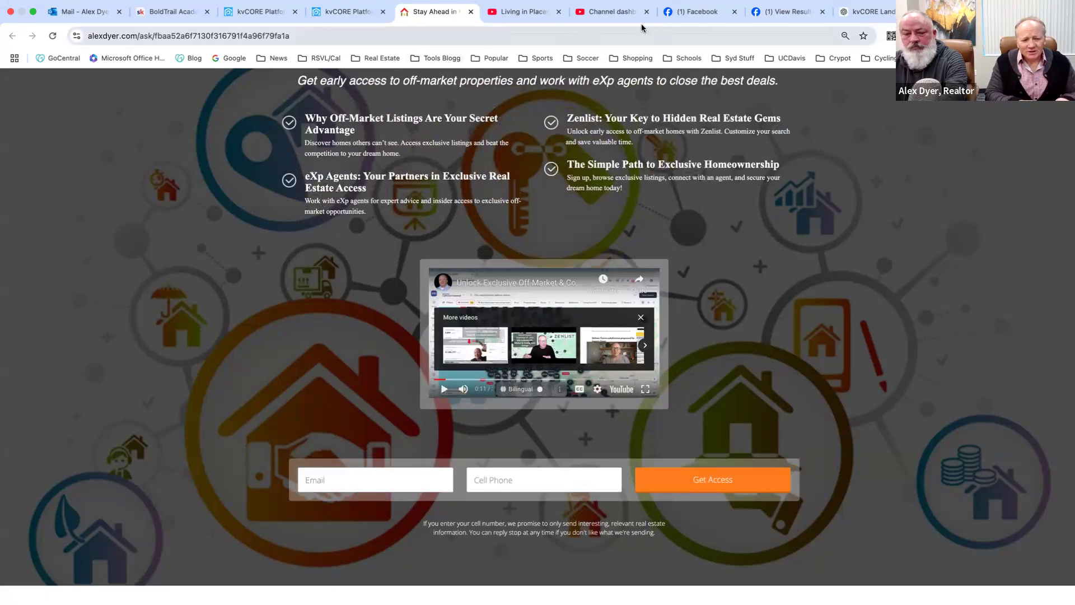
Step: Switch to the realty group's Facebook page and look at the boosted post on off-market and Coming Soon listings
click(696, 13)
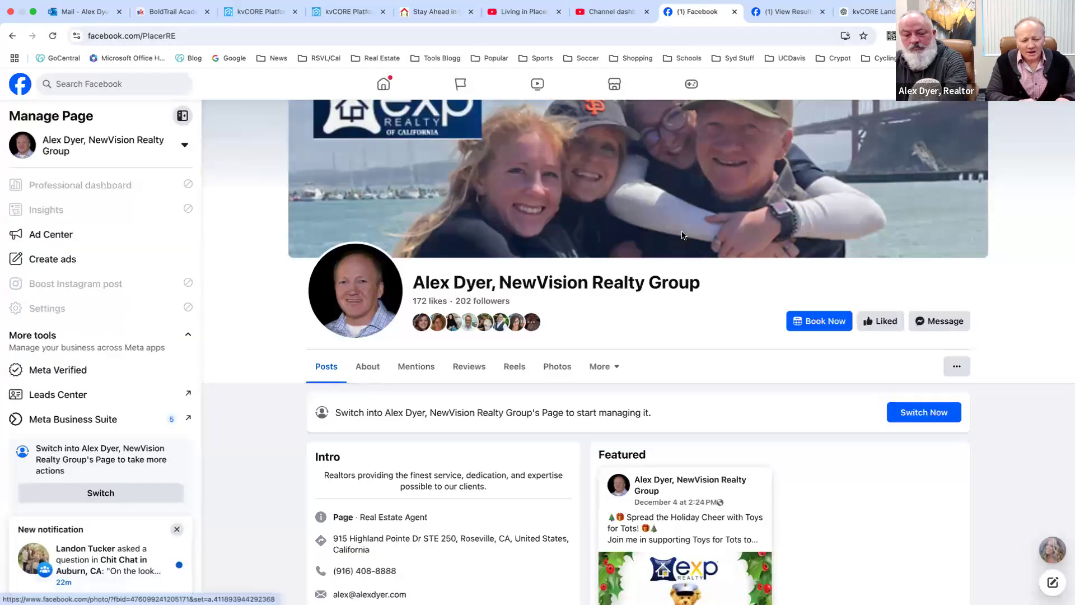
scroll(682, 231, down, 8)
scroll(682, 235, up, 3)
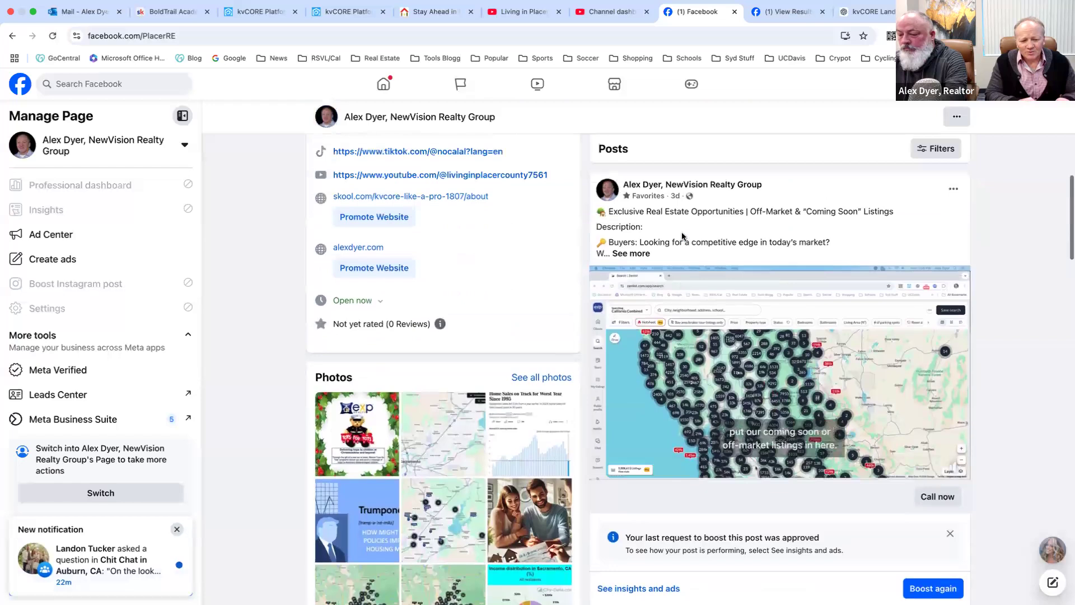
scroll(682, 235, down, 1)
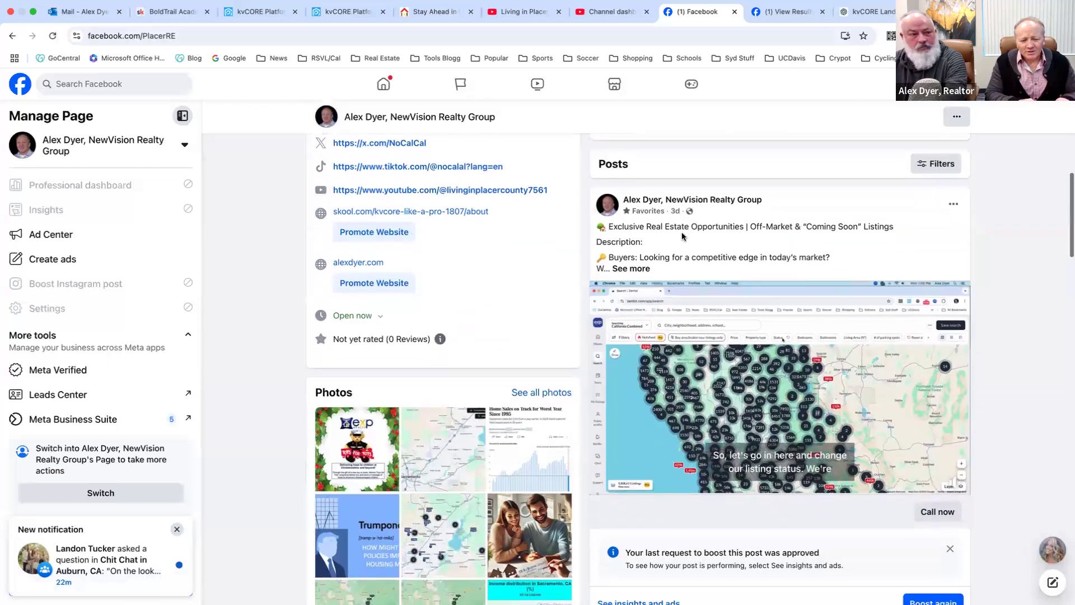
Step: Review the boosted Facebook ad's results, including its budget, duration, performance and audience
click(785, 16)
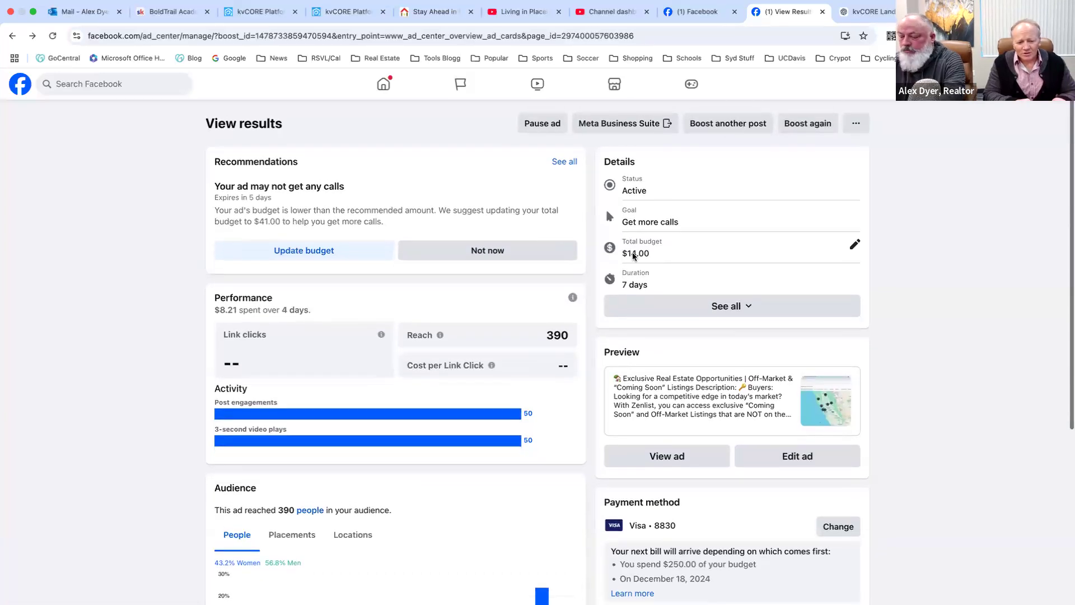
scroll(579, 291, down, 1)
scroll(579, 291, down, 2)
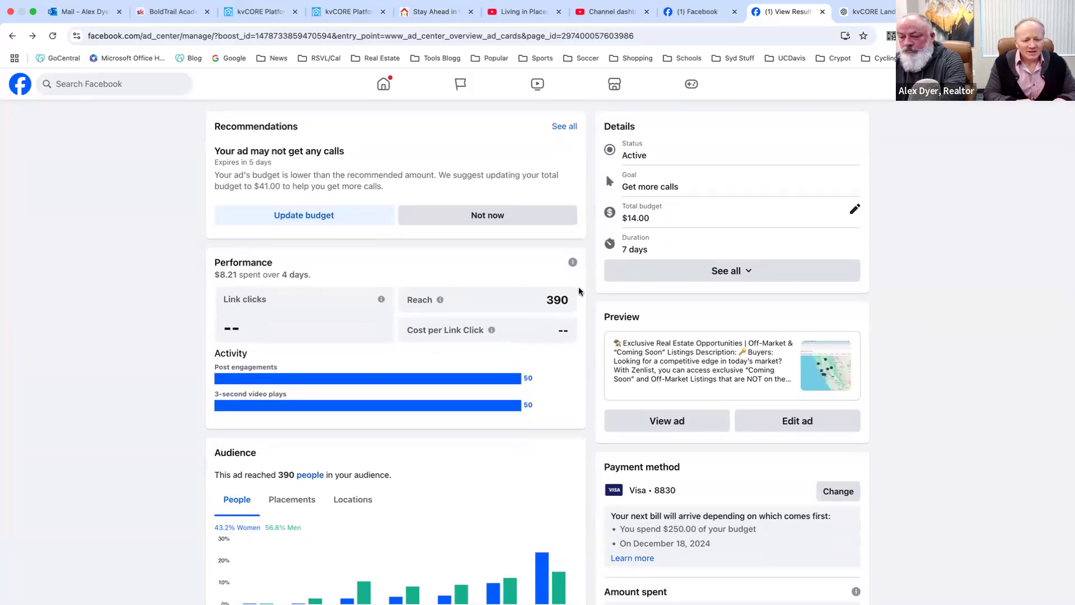
scroll(579, 290, up, 3)
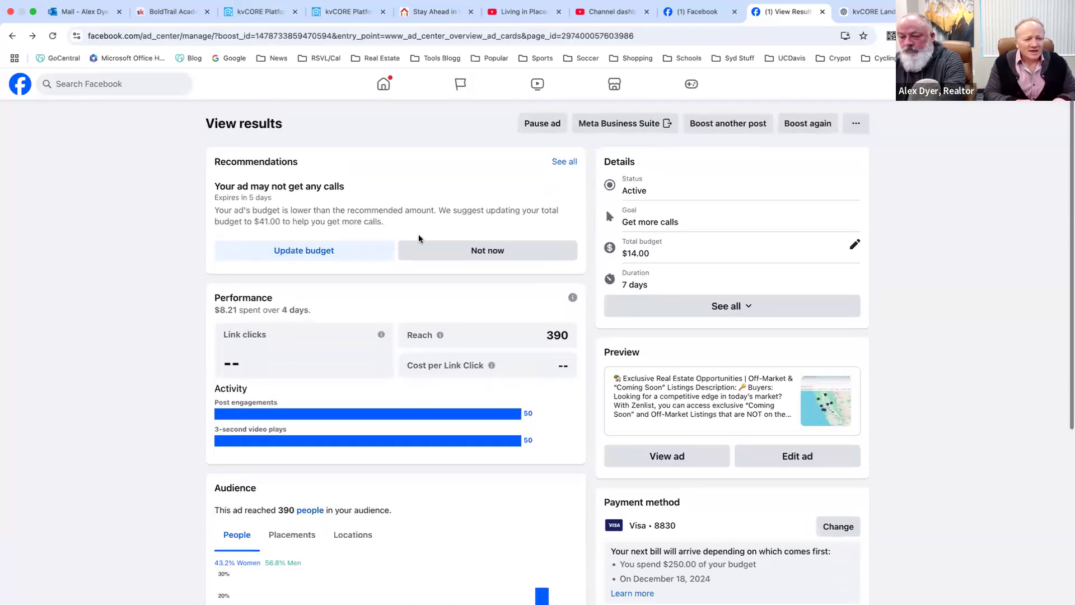
Step: Switch to kvCORE, open the full set of Lead Engine tools, and look over the available tools and features
click(260, 20)
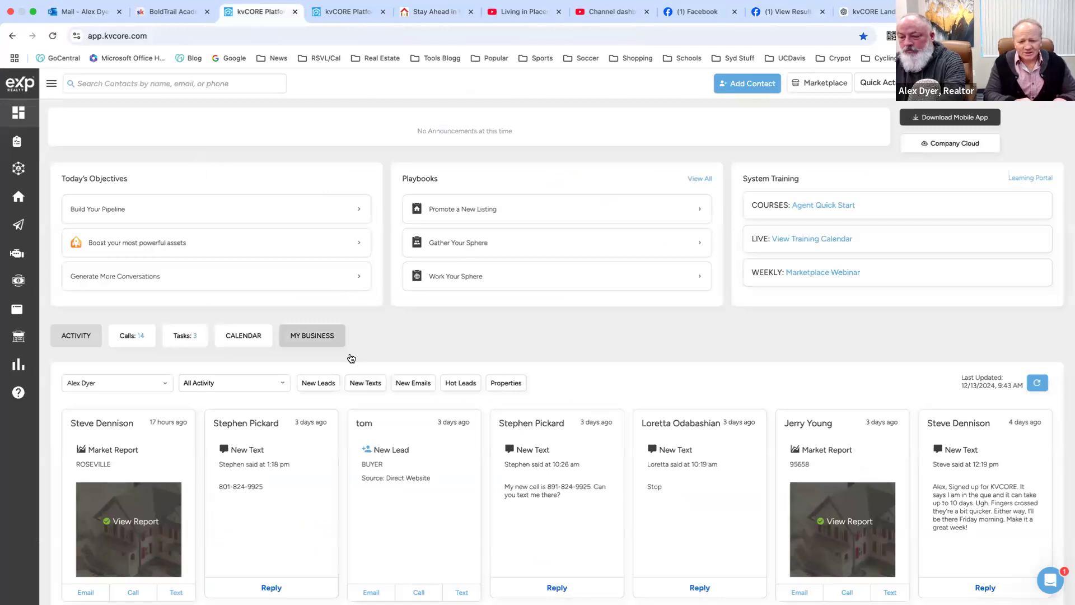
mouse_move(21, 169)
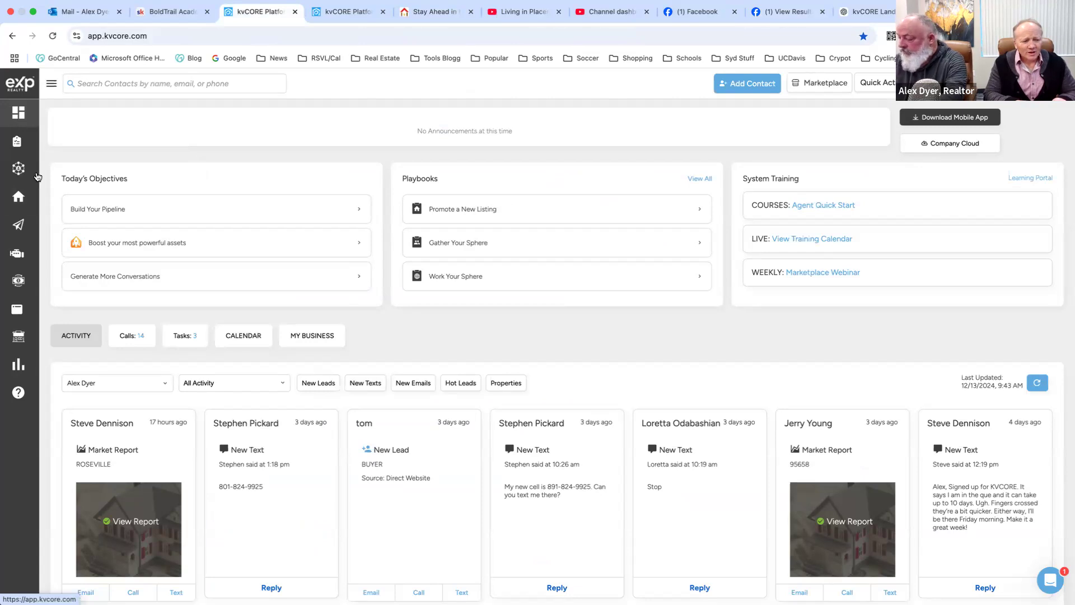
mouse_move(16, 256)
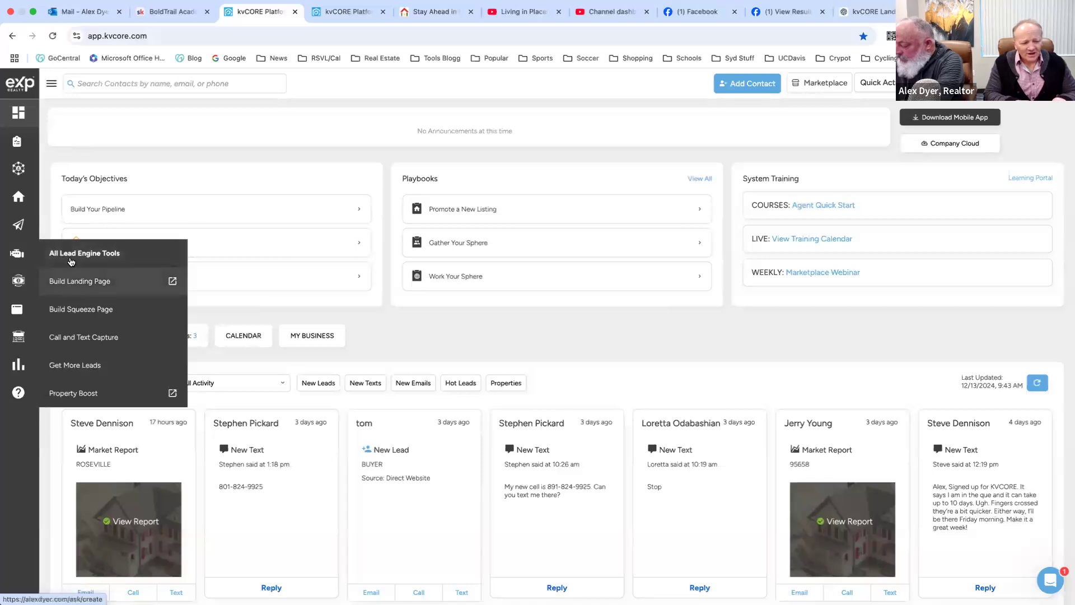
click(75, 254)
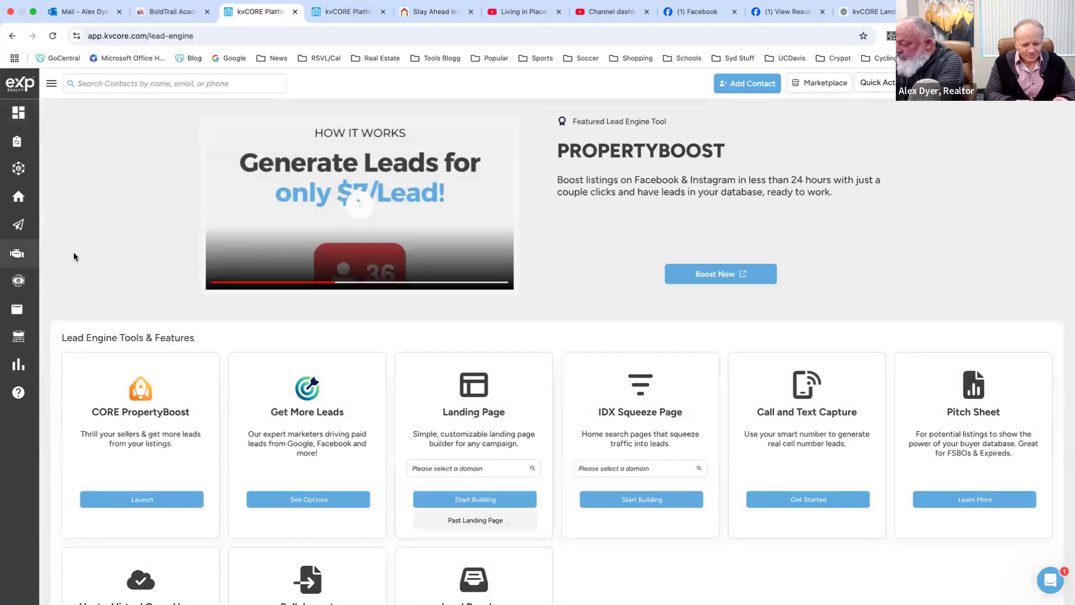
scroll(605, 252, down, 3)
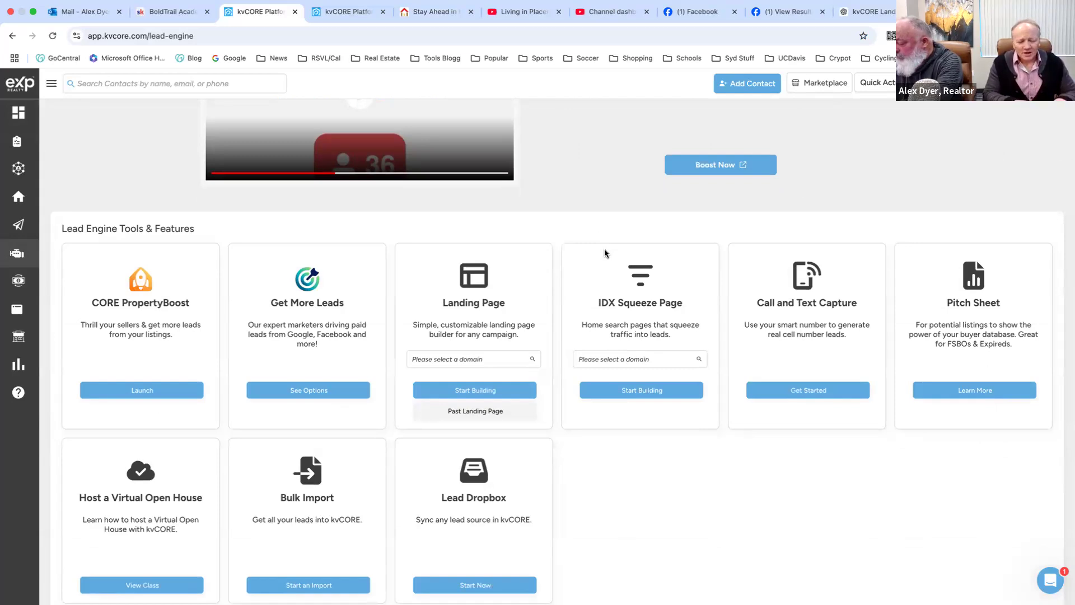
scroll(643, 427, down, 1)
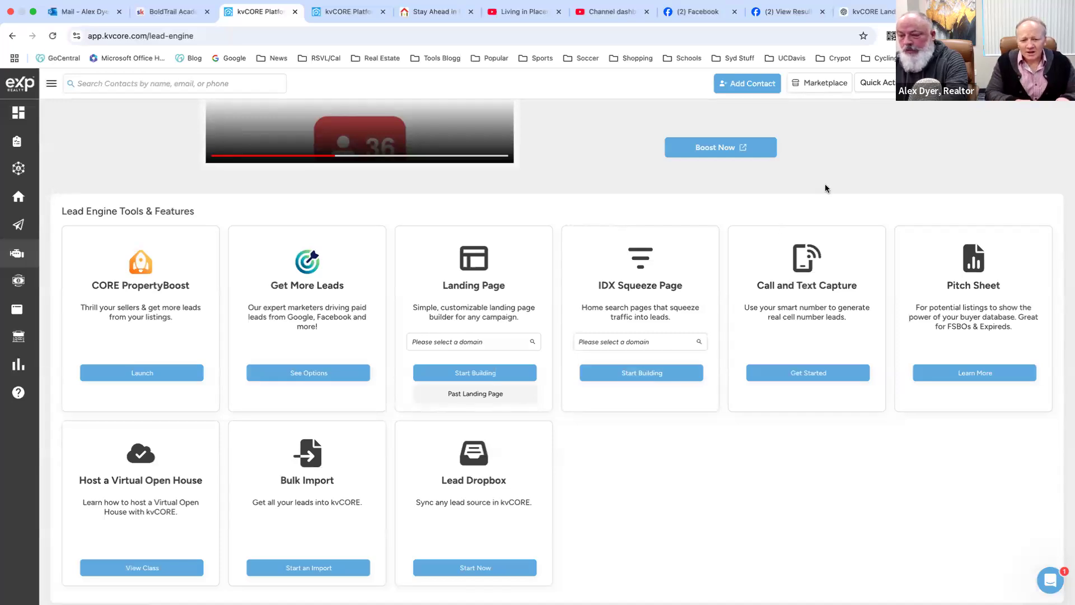
Step: Switch to the Amazon page for the book Permission Marketing and look at its details
click(963, 11)
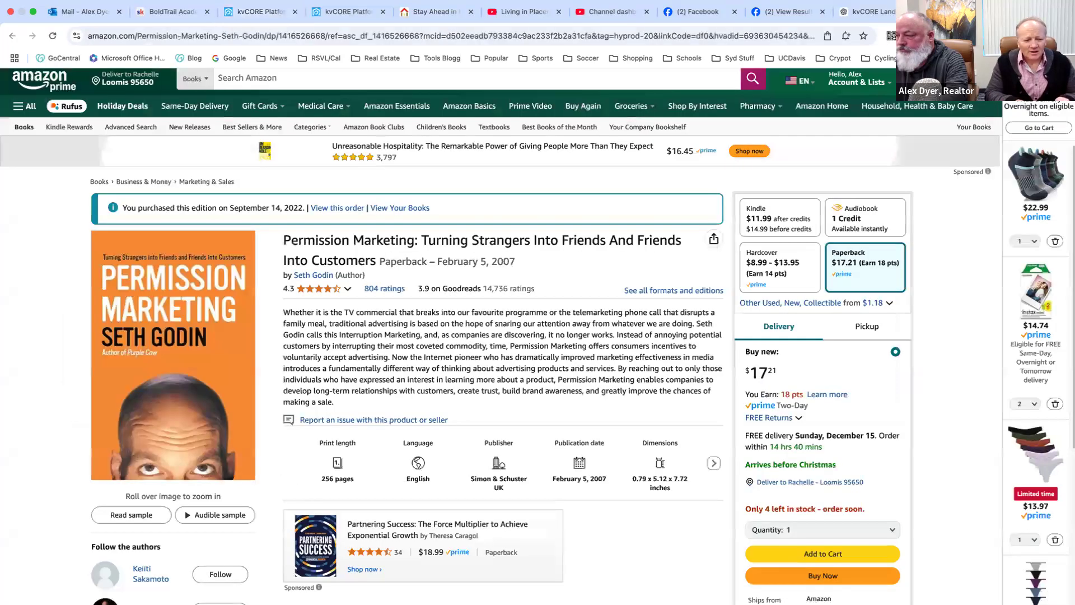
scroll(567, 385, down, 1)
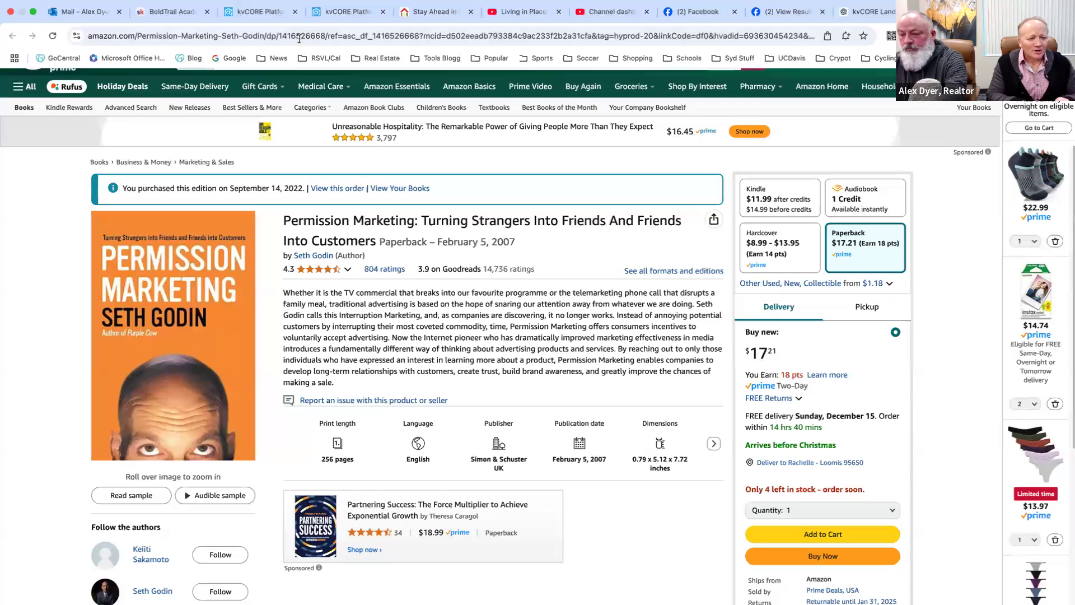
Step: Return to the kvCORE dashboard and open the Build Landing Page tool from the Lead Engine
click(256, 12)
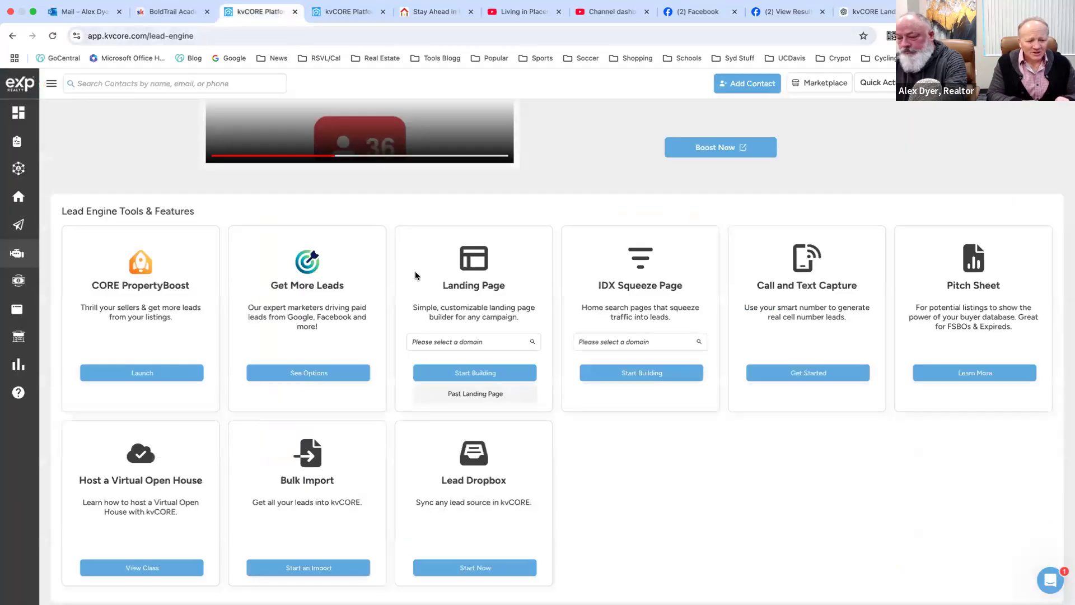
click(19, 117)
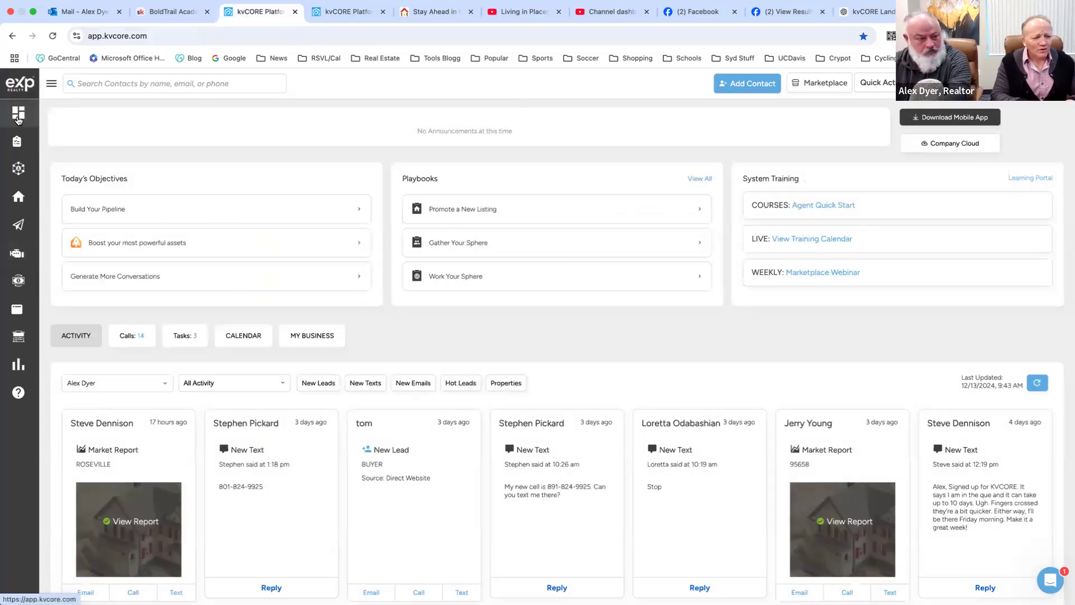
mouse_move(16, 258)
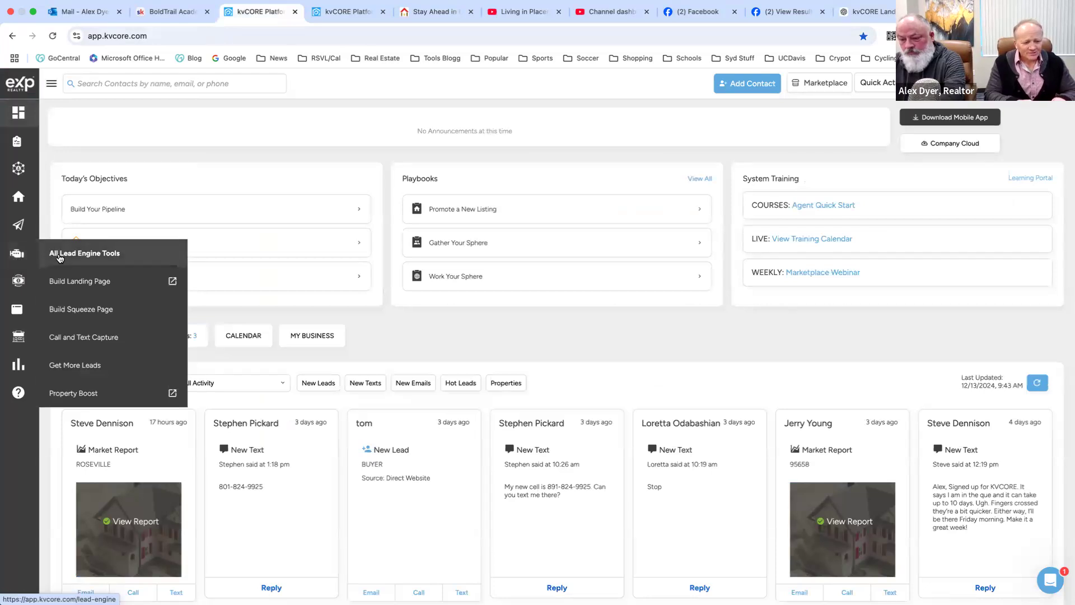
click(77, 286)
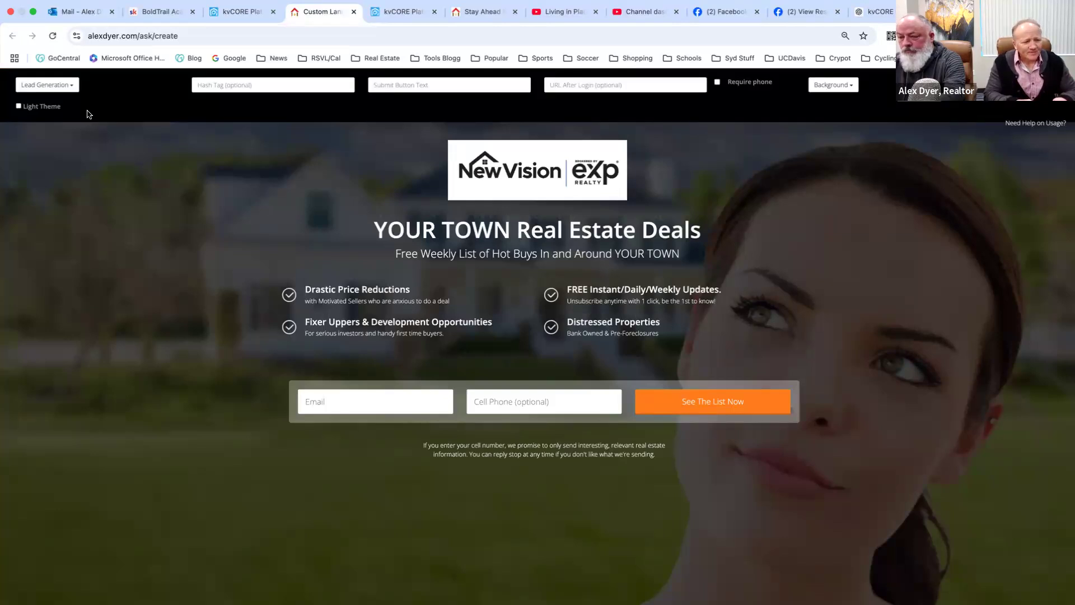
Step: Set the landing page type to Video + Lead and examine its template, including the video, contact form and tag field
click(67, 89)
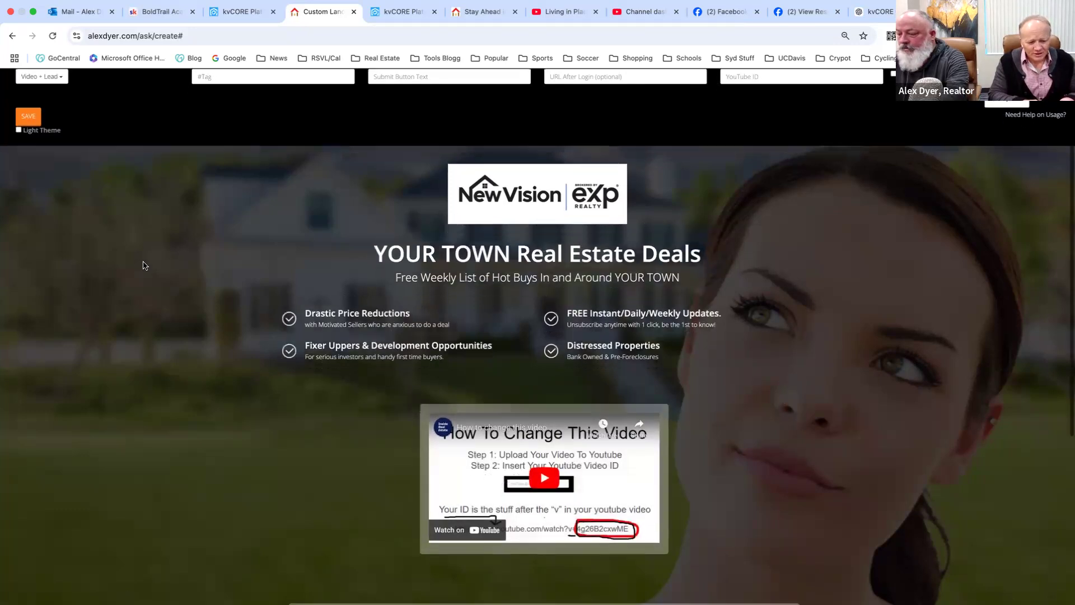
scroll(145, 265, down, 5)
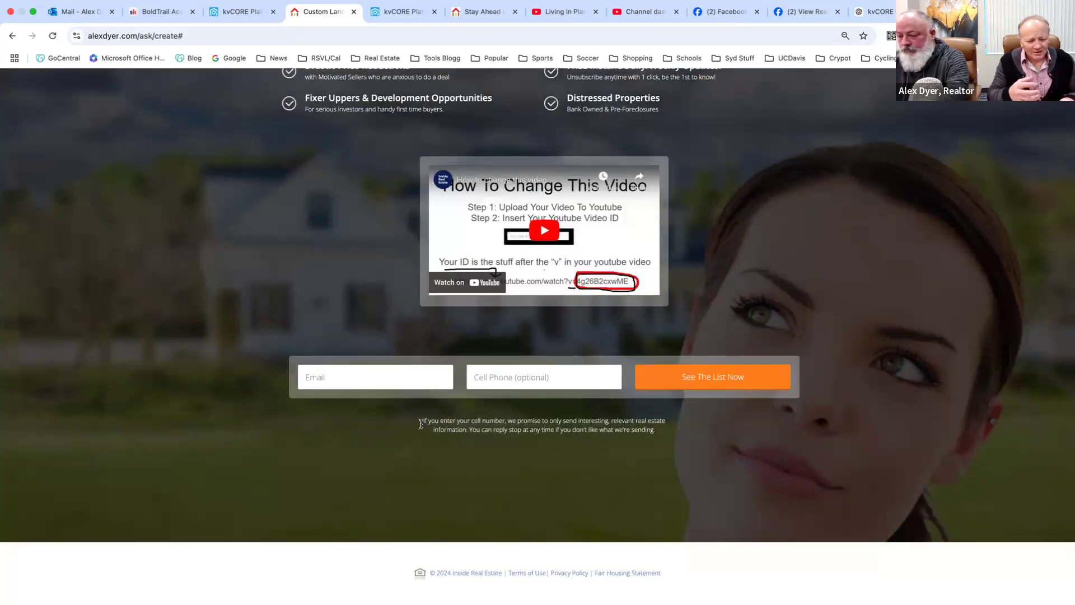
scroll(422, 426, up, 1)
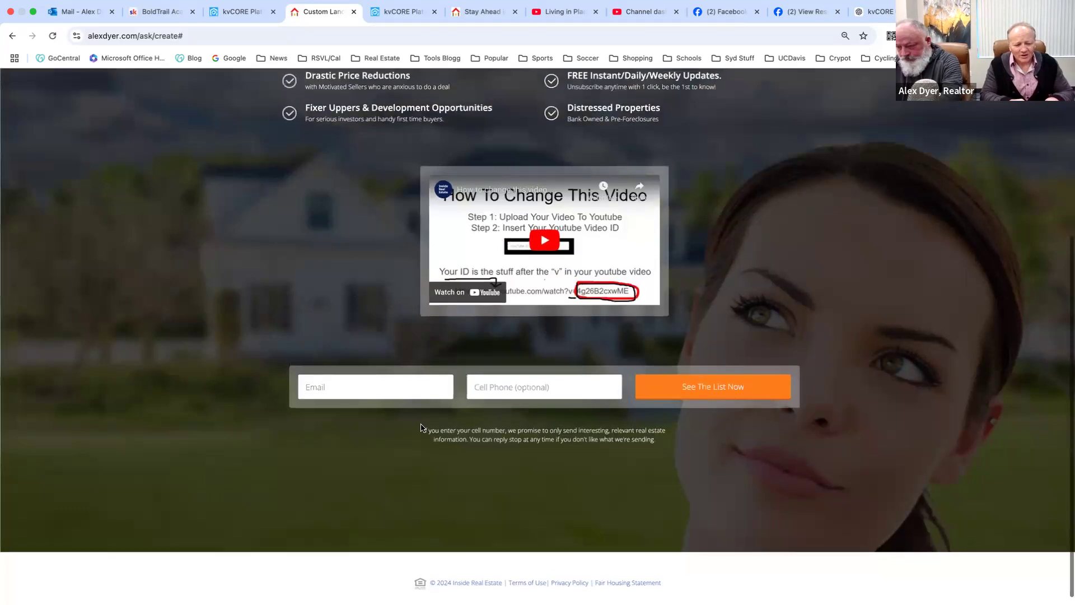
scroll(422, 428, up, 5)
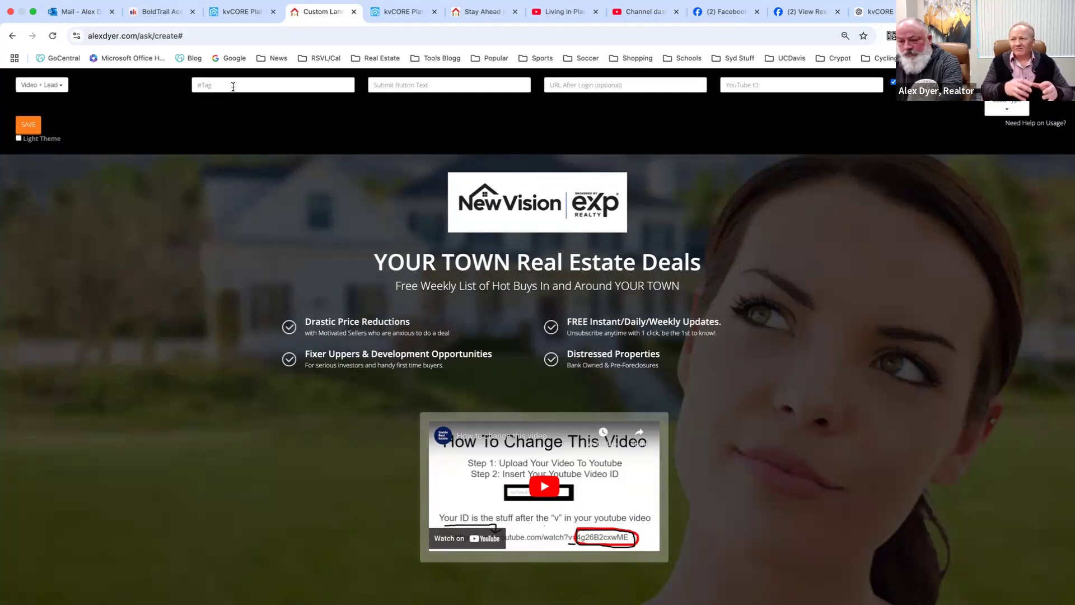
click(232, 87)
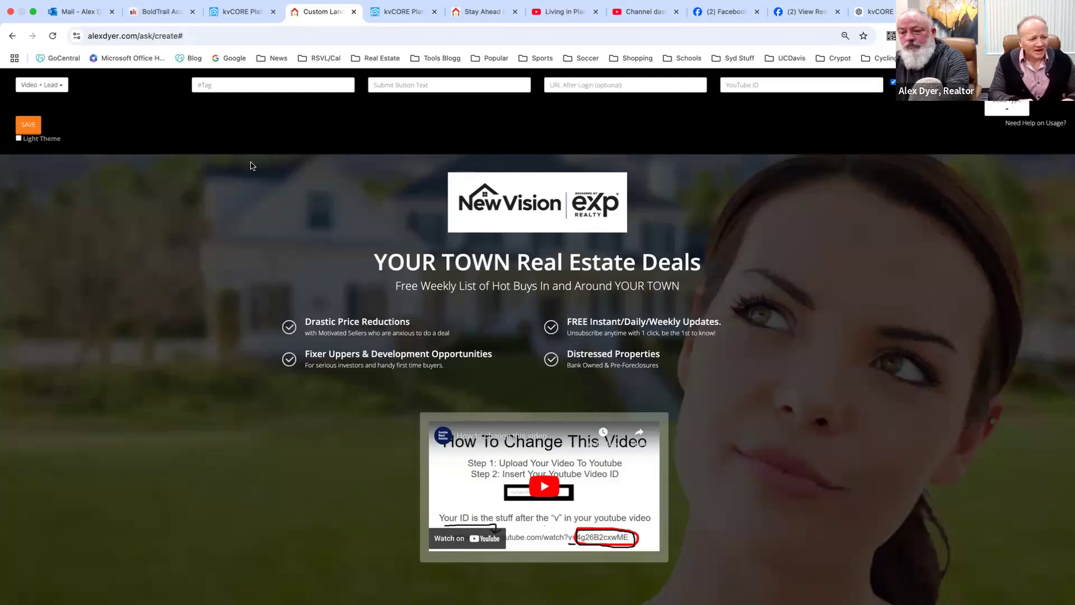
Step: Preview the Lead Generation landing page type, and set the type to Content Hijack
click(61, 89)
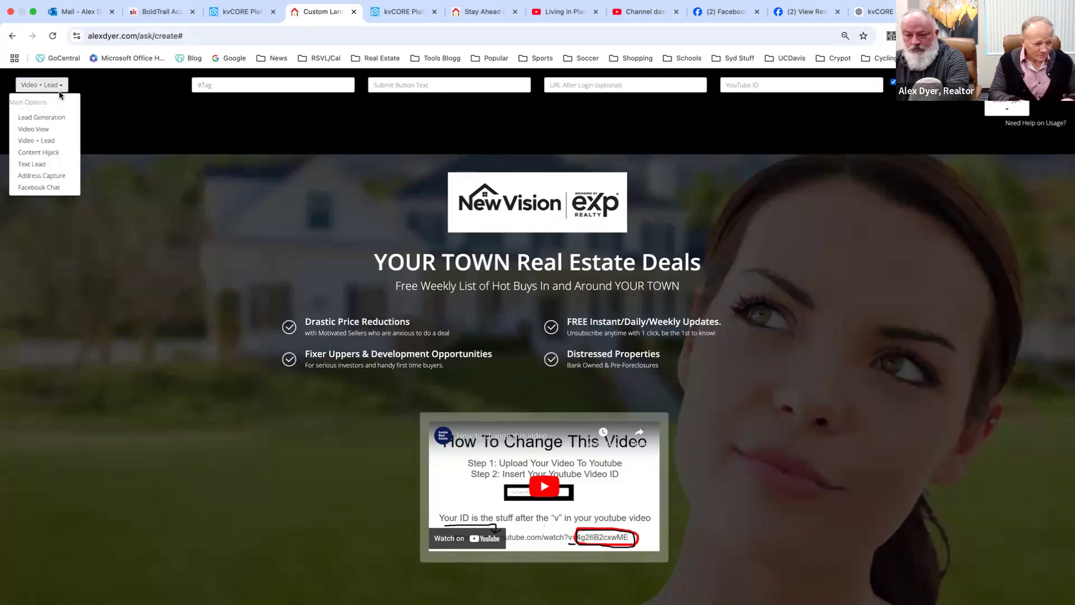
click(58, 118)
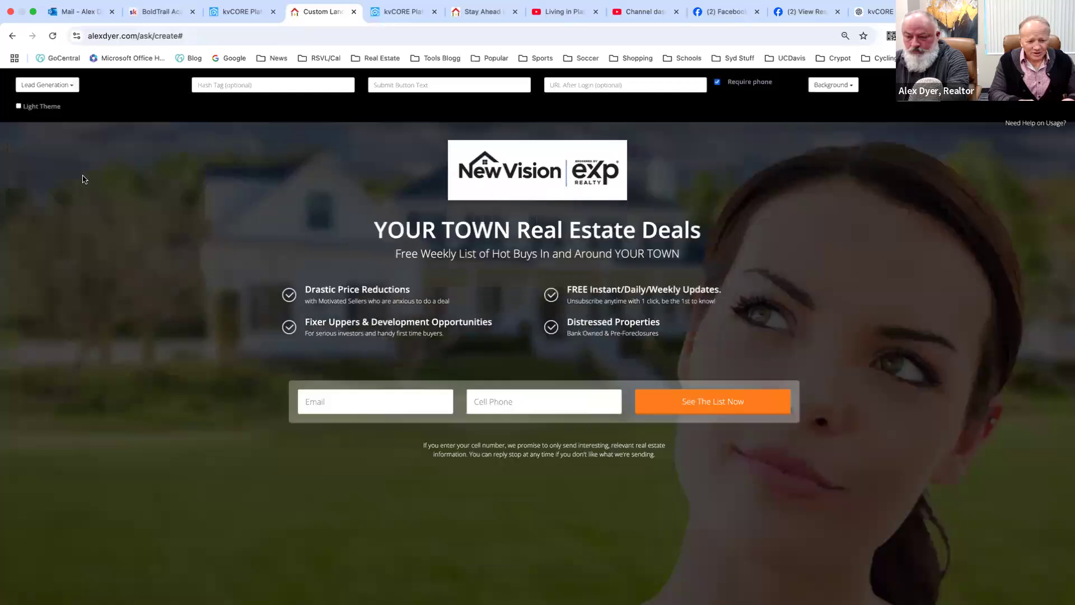
click(47, 87)
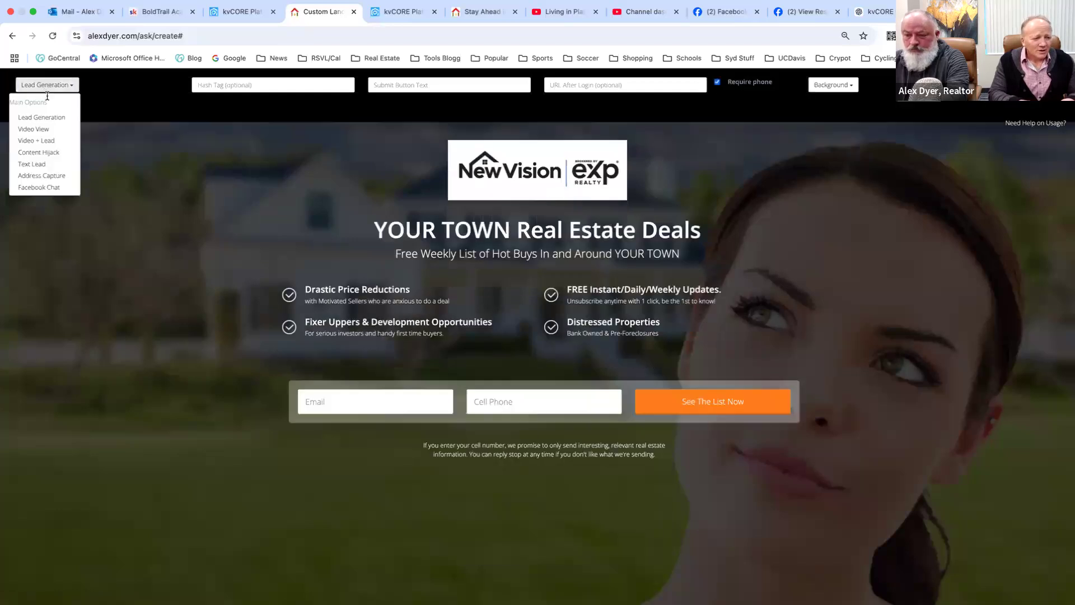
click(40, 156)
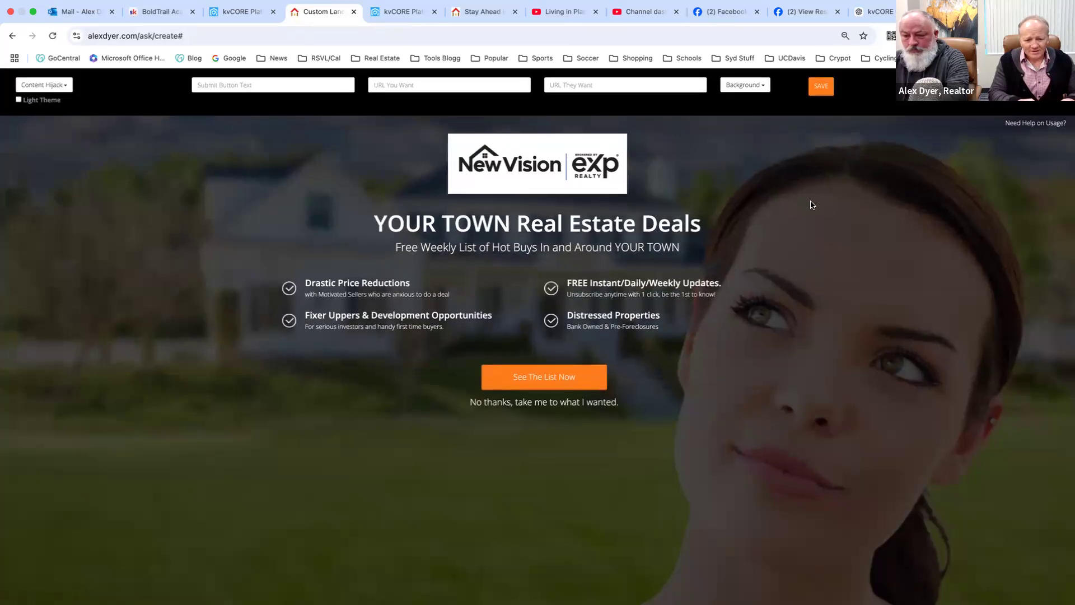
Step: Try the Lady, Exterior and Living Room backgrounds on the Content Hijack landing page
click(761, 92)
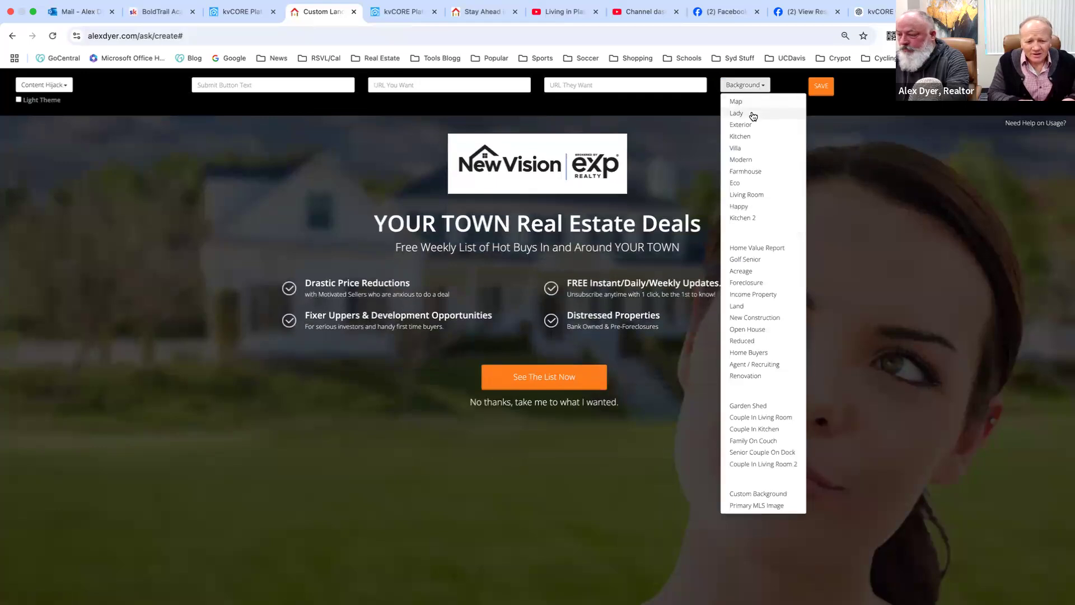
click(753, 113)
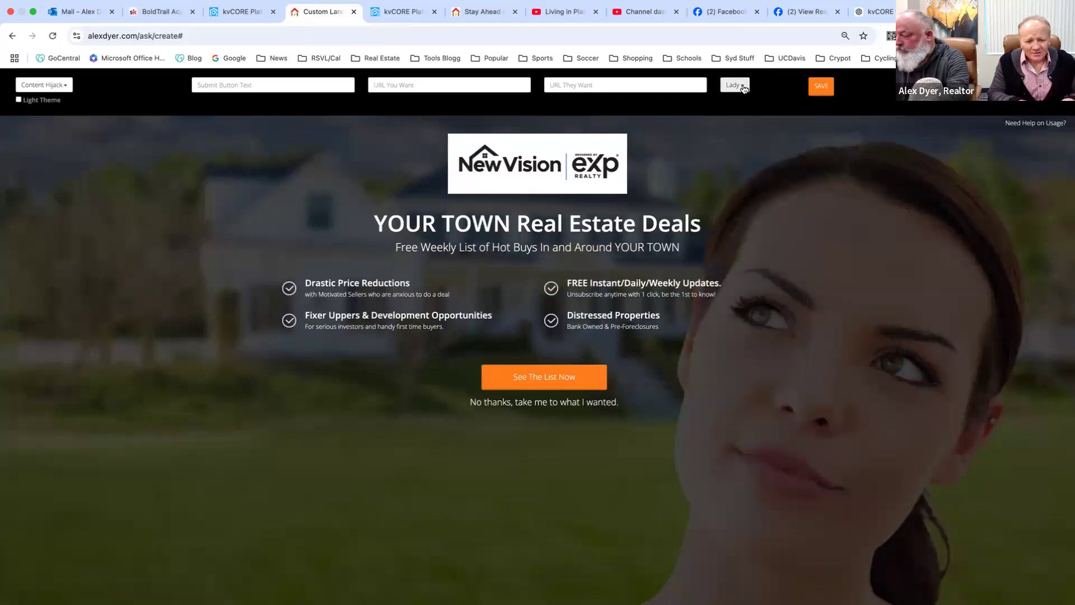
click(744, 89)
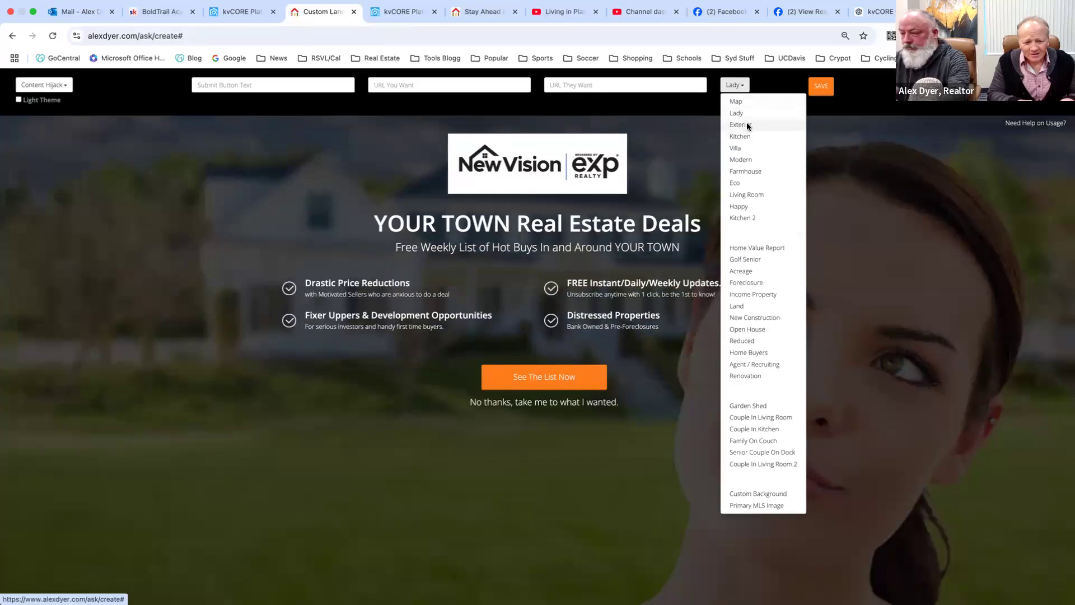
click(749, 126)
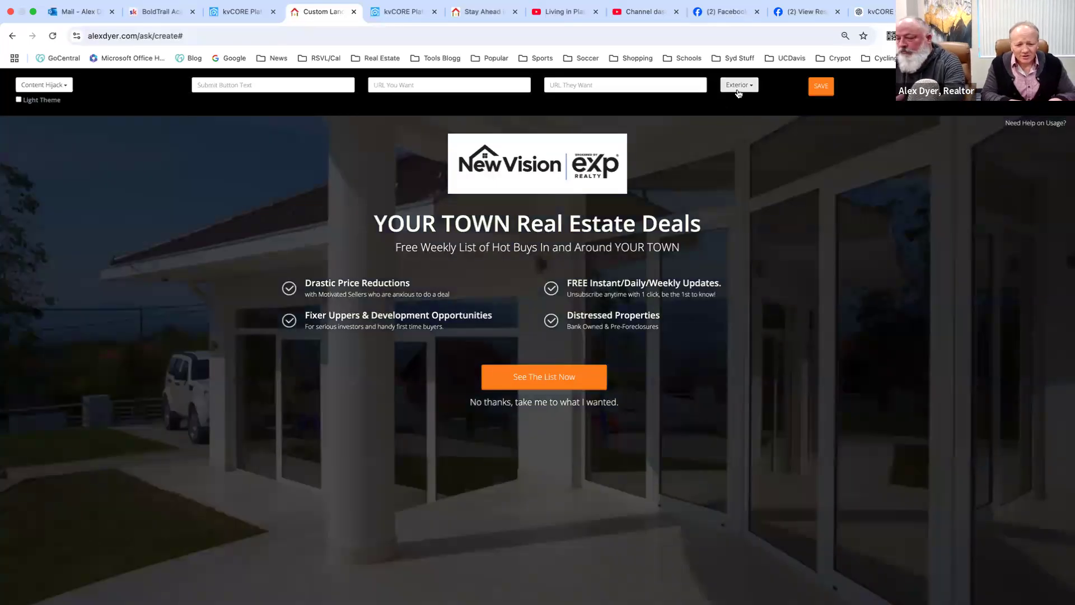
click(739, 87)
click(748, 193)
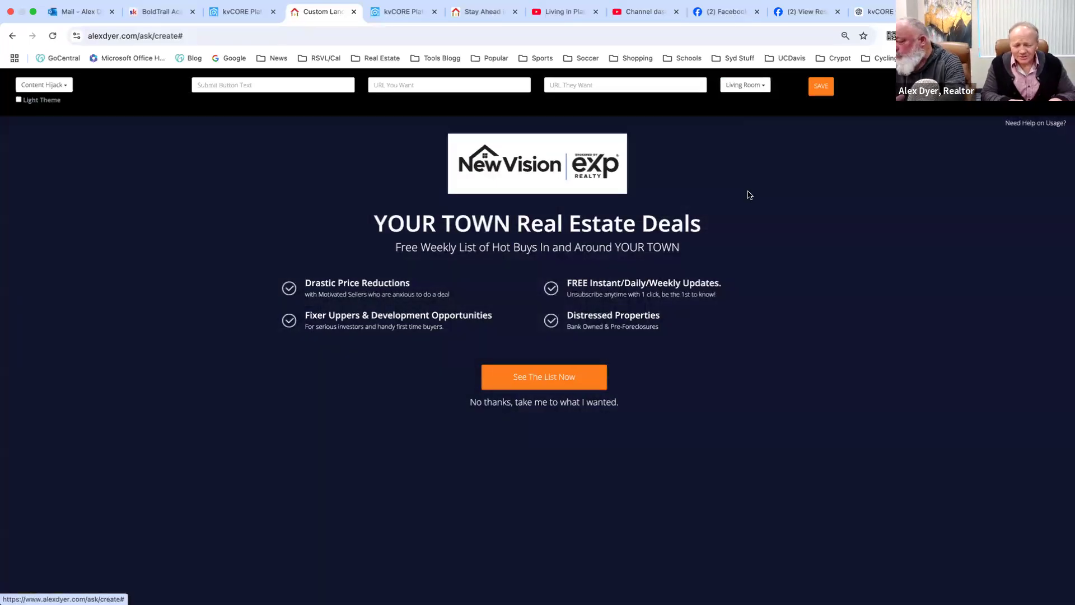
Step: Choose Custom Background for the landing page, and copy the image address of the beach picture in the Cabo 2025 blog post
click(762, 92)
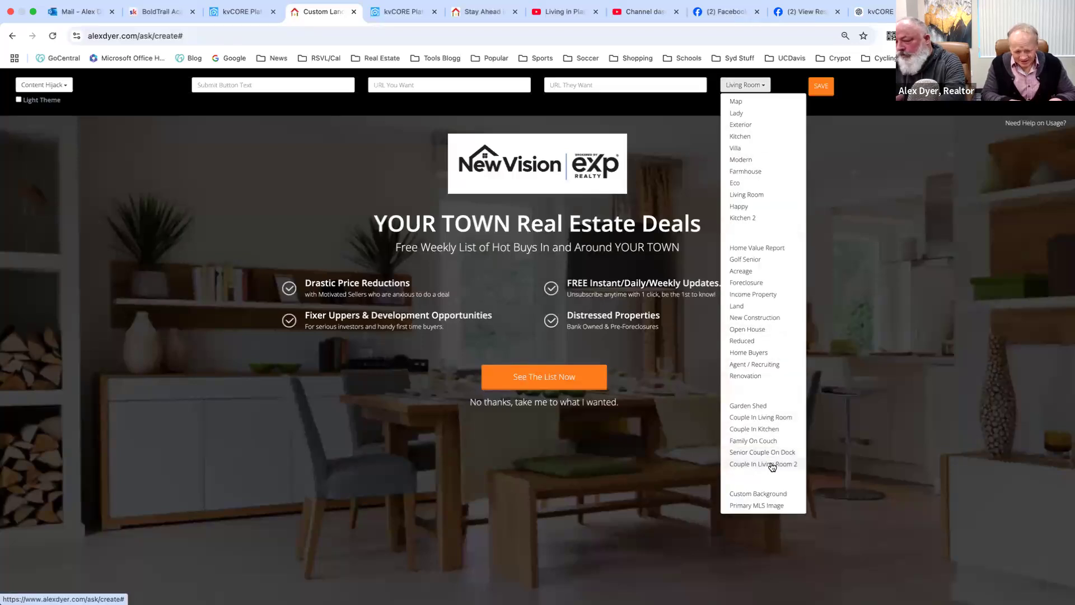
click(772, 494)
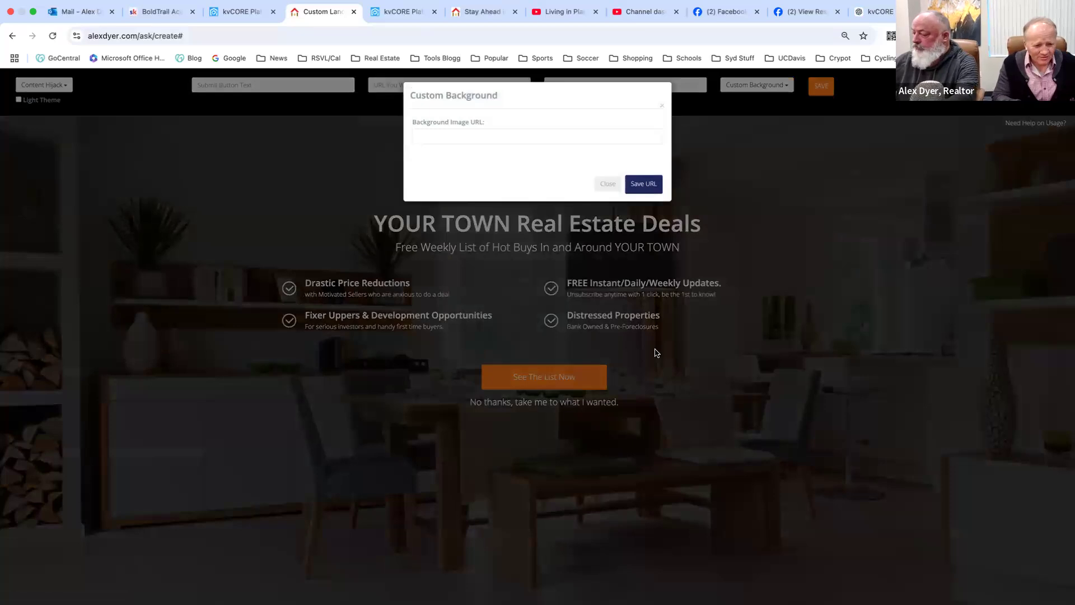
click(388, 11)
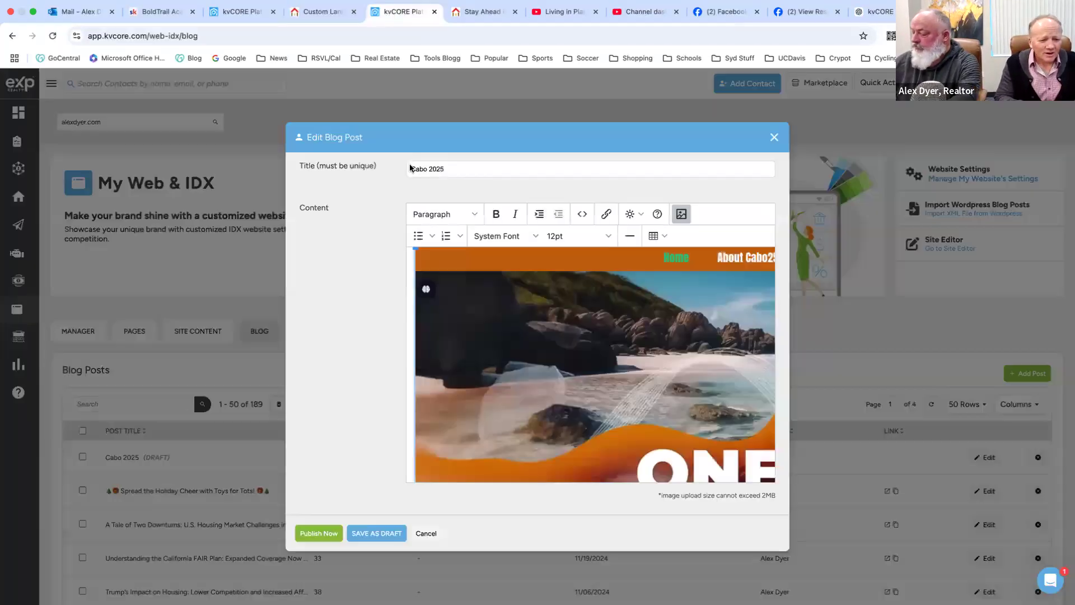
right_click(542, 321)
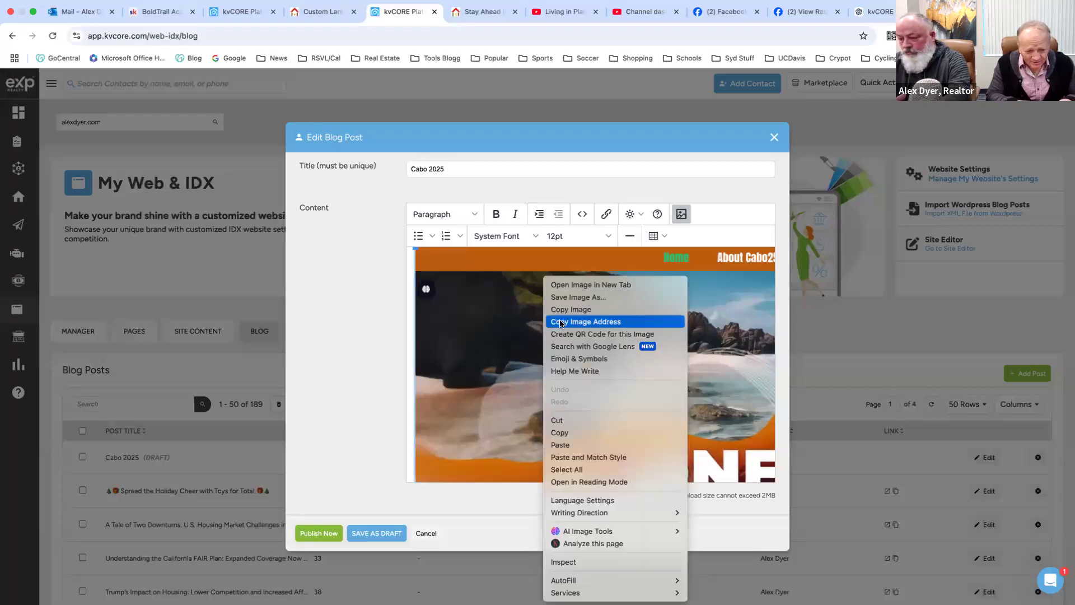
click(585, 322)
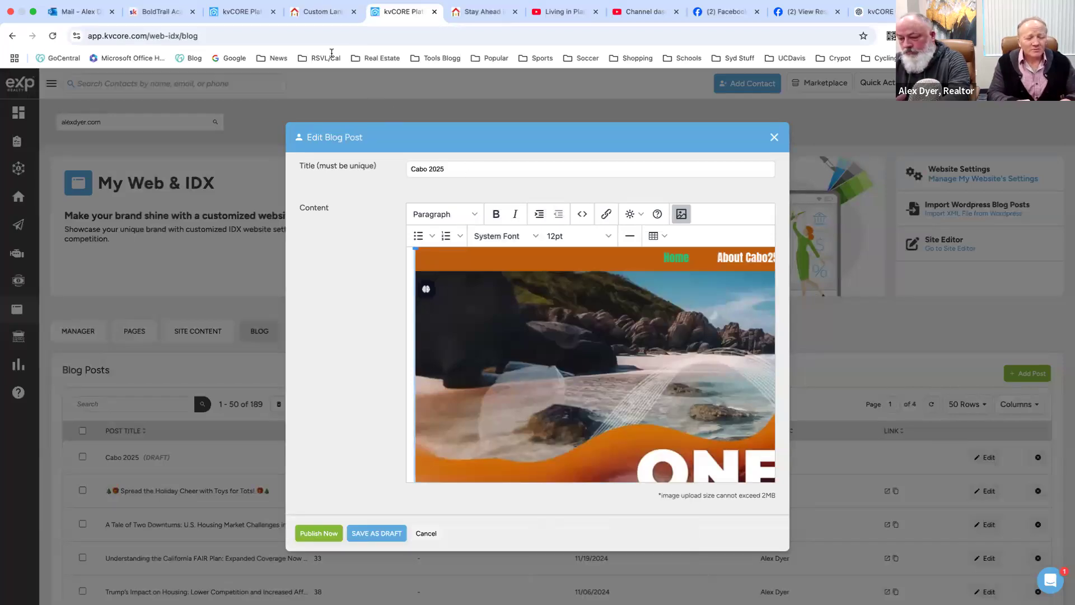
Step: Paste the copied image address as the landing page's background image URL and save it
click(323, 12)
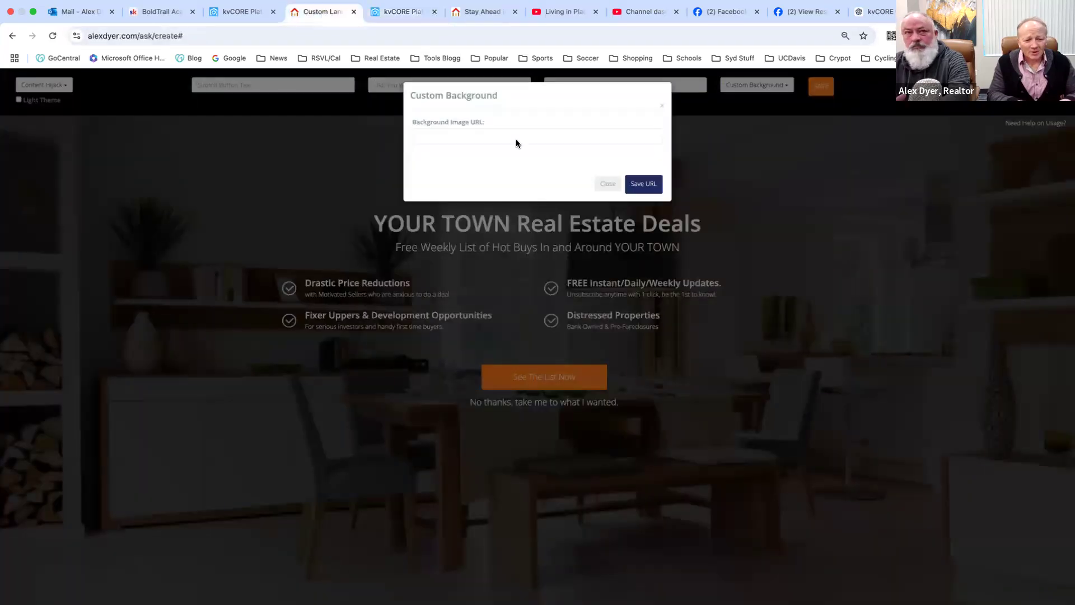
click(455, 132)
key(super+v)
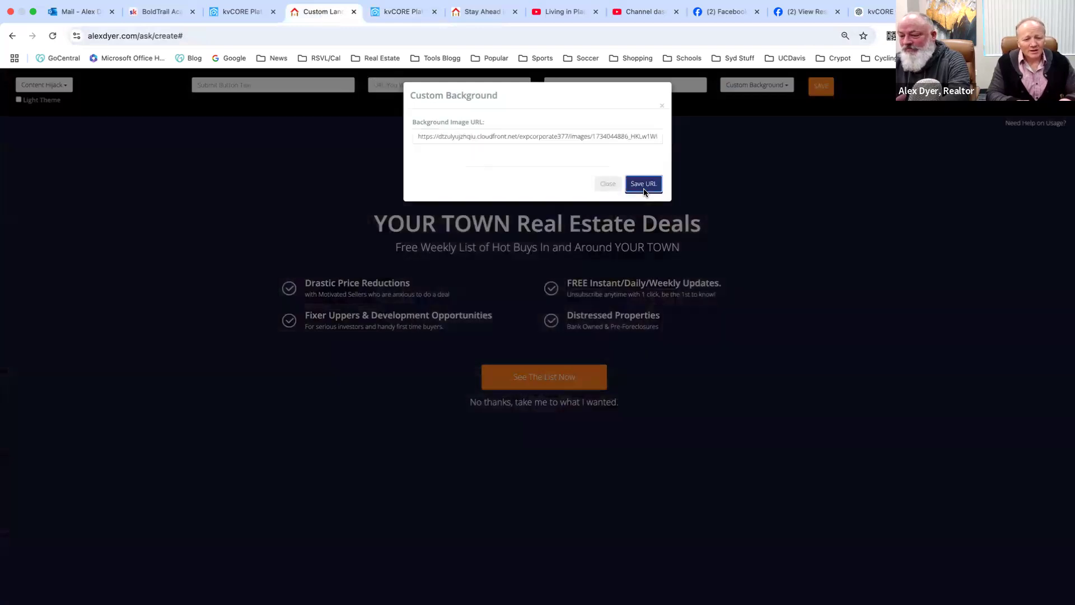
click(644, 185)
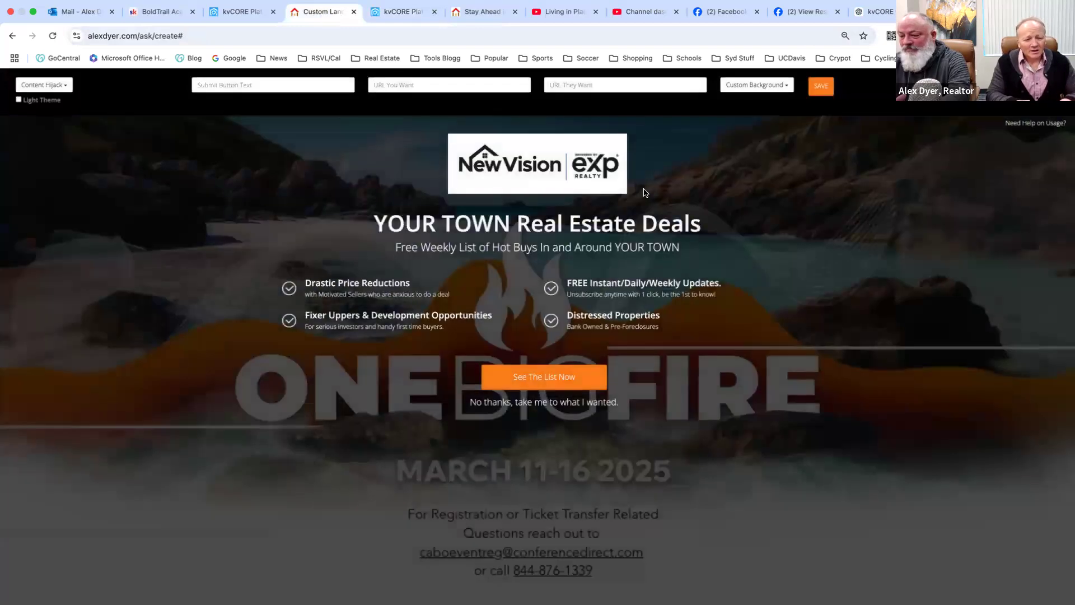
Step: Examine the landing page with its custom background image, and review the available background options down to Primary MLS Image
scroll(689, 206, down, 1)
scroll(720, 228, down, 3)
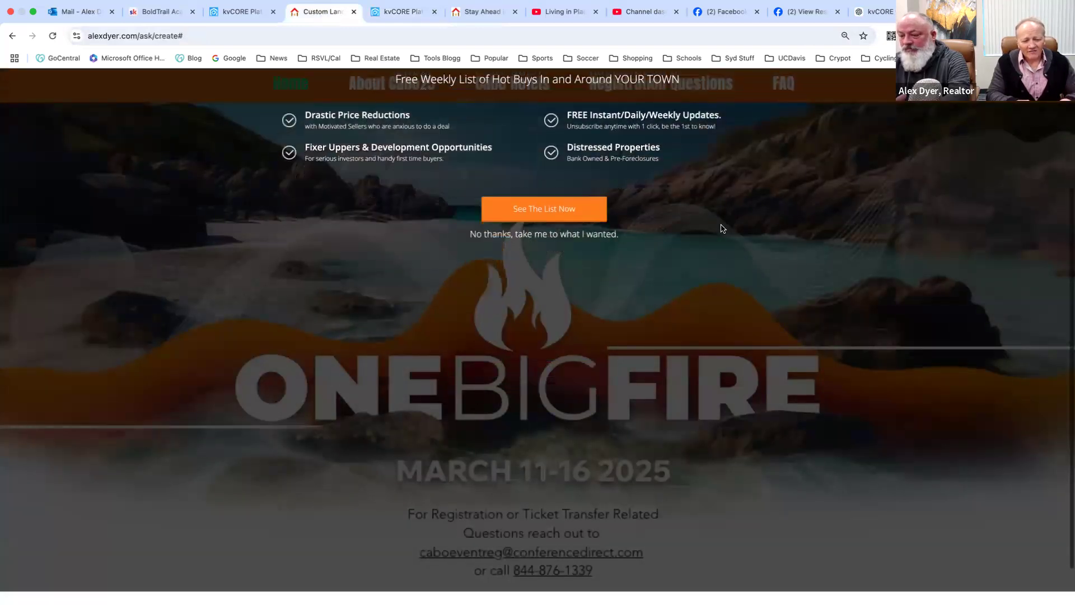
scroll(723, 229, up, 4)
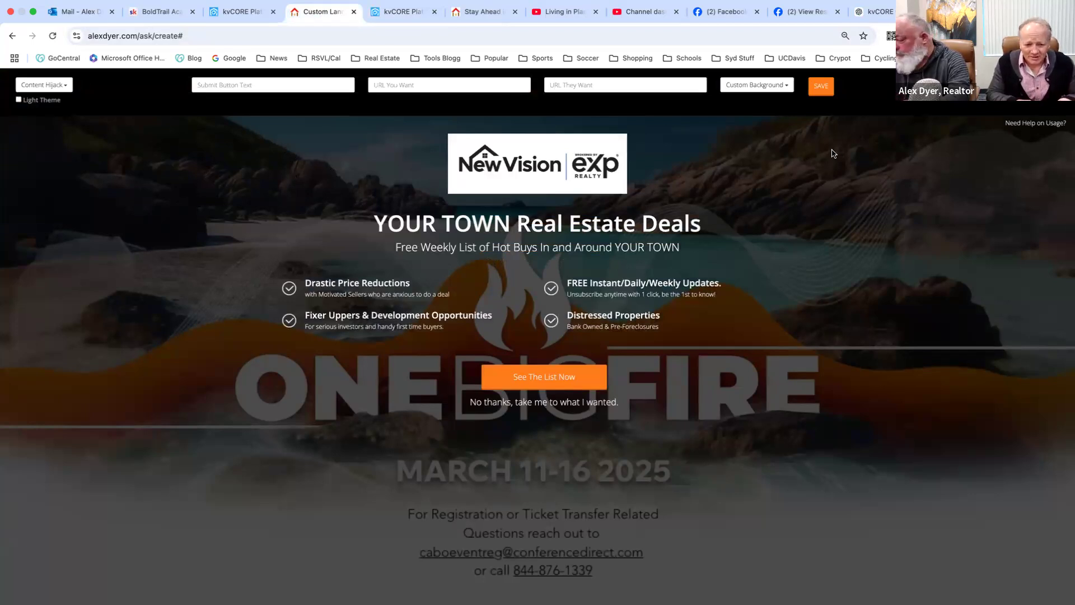
click(780, 92)
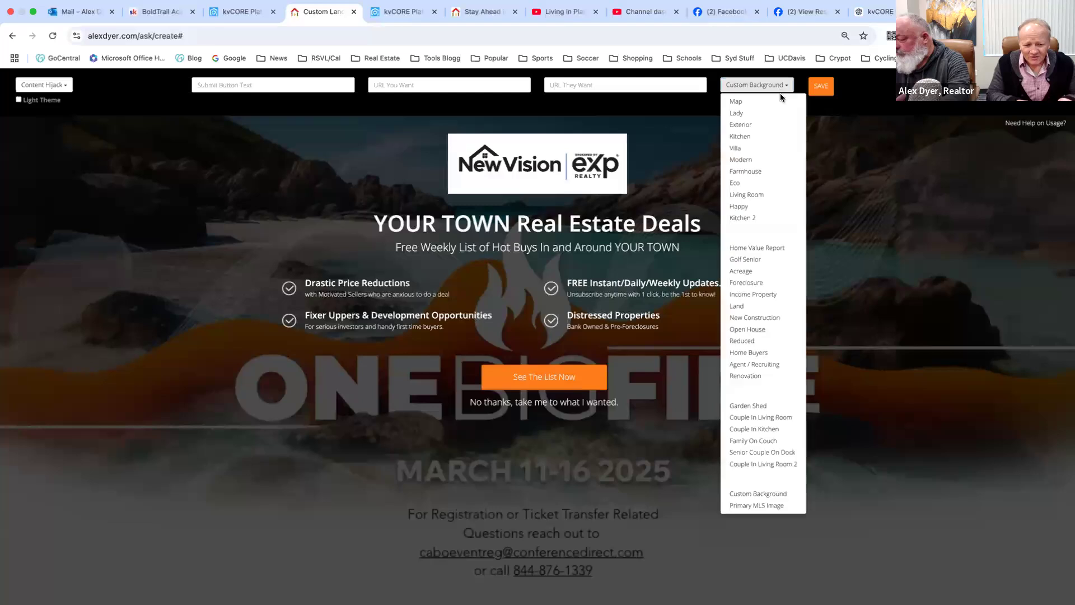
scroll(795, 327, down, 1)
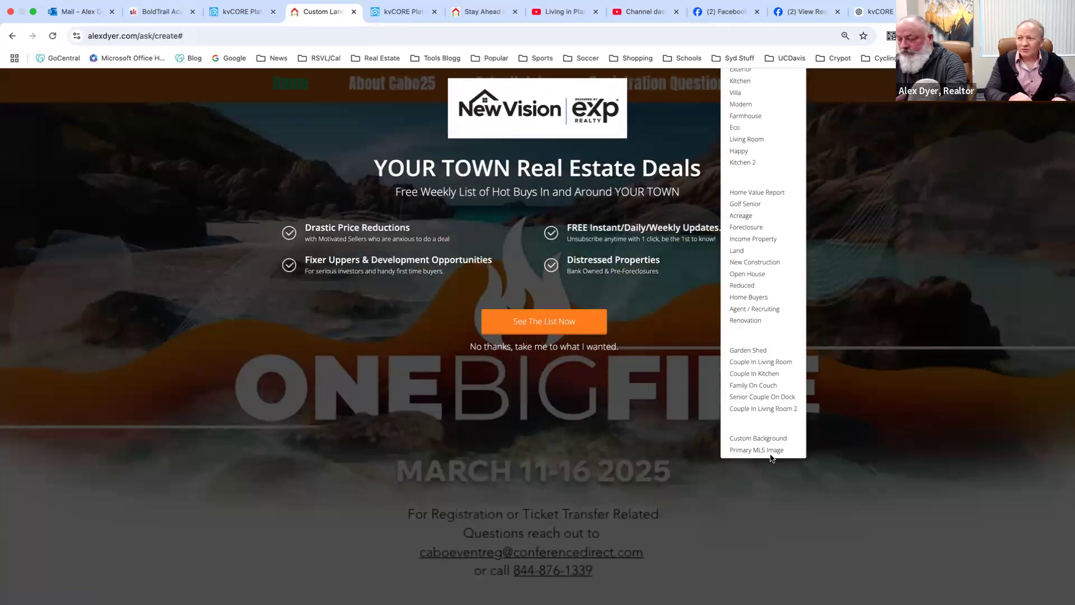
click(903, 296)
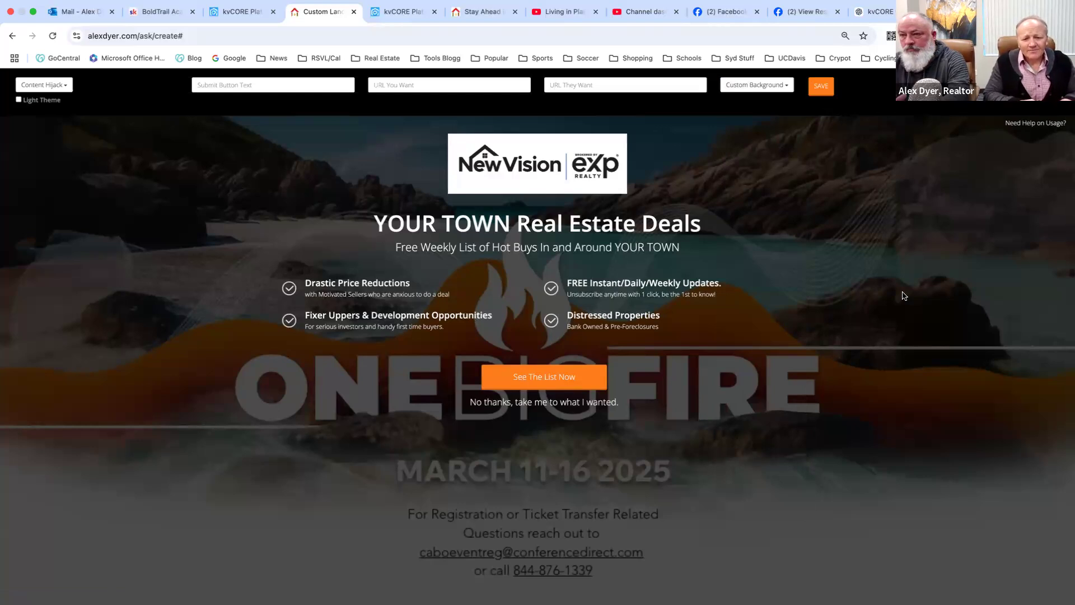
scroll(904, 296, down, 5)
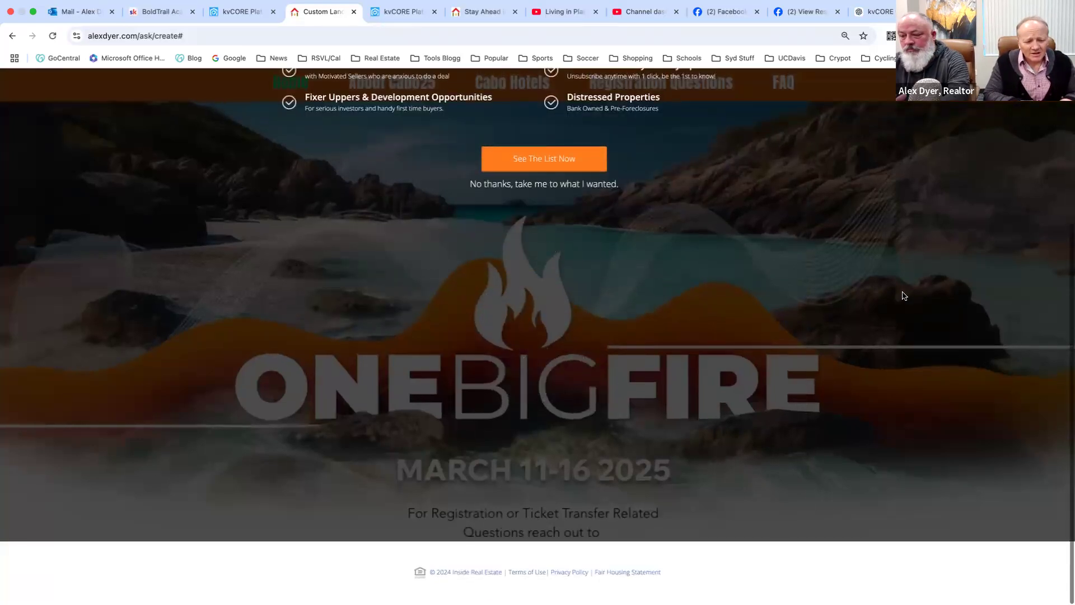
scroll(902, 295, up, 5)
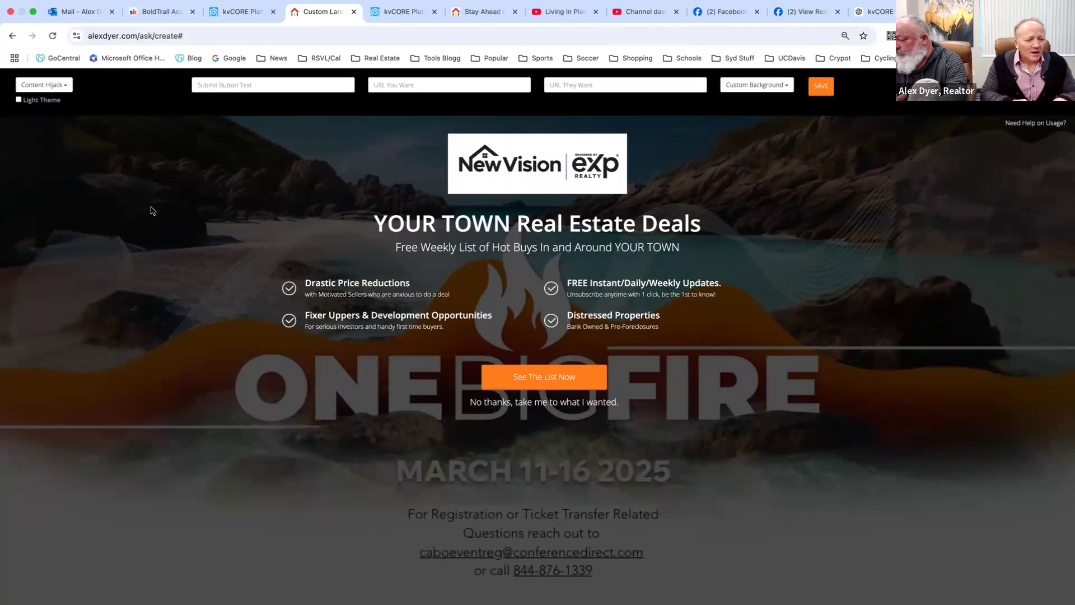
Step: Select the page headline, and switch to the finished Stay Ahead in the Real Estate Market landing page to view it from the start
click(550, 225)
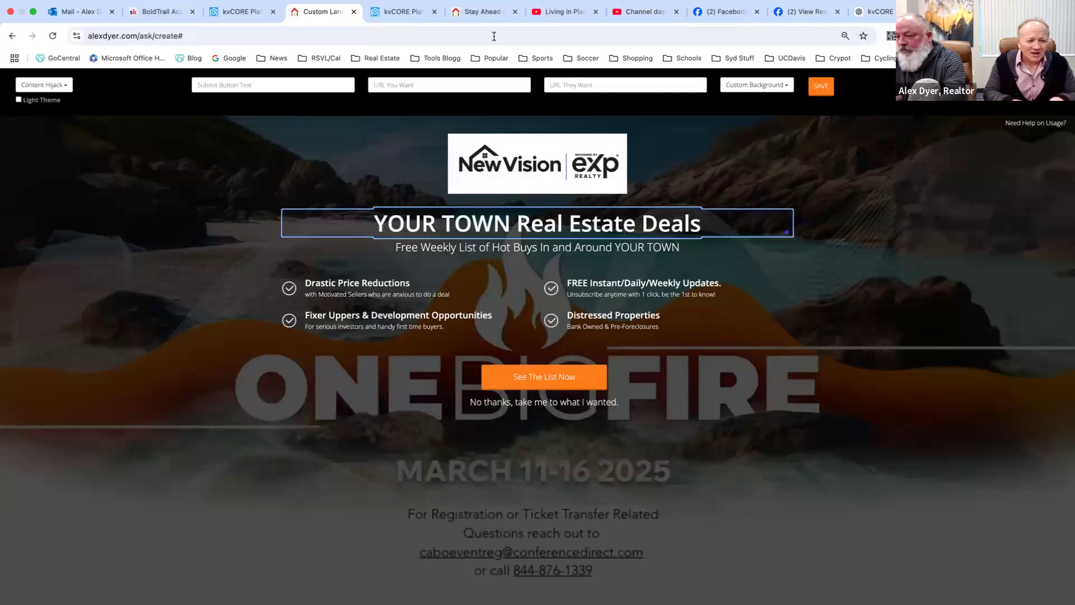
click(485, 12)
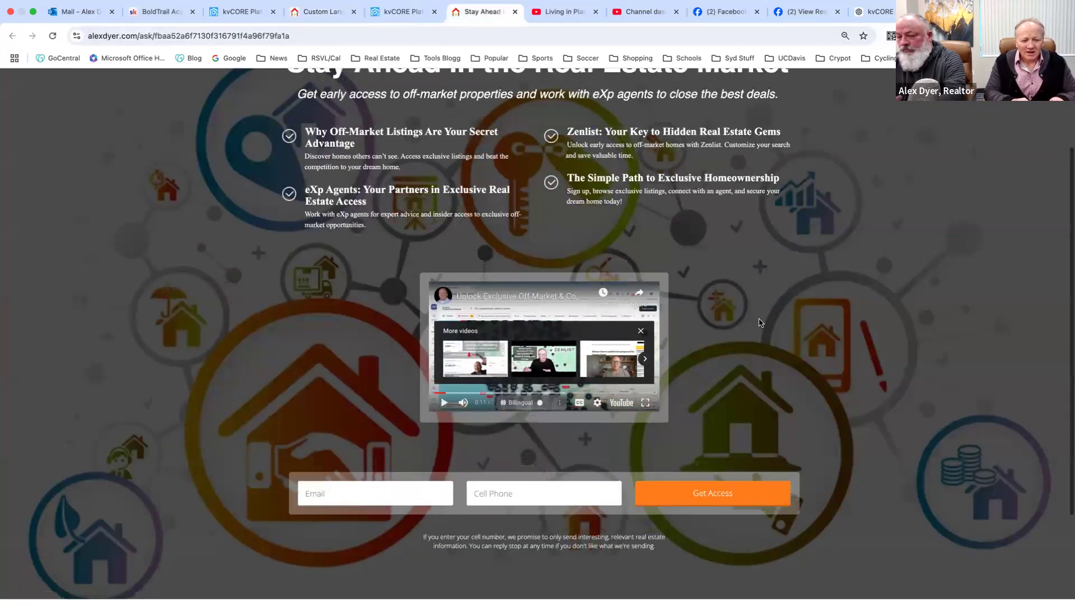
scroll(760, 323, up, 3)
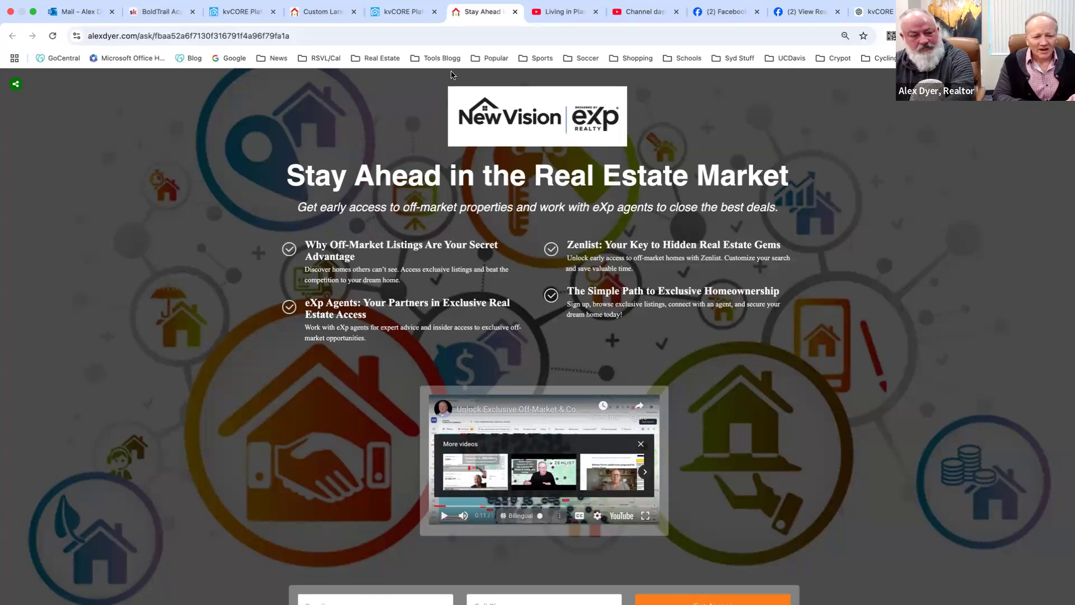
Step: Switch to the Living in Placer County YouTube channel and look over its featured videos
click(560, 12)
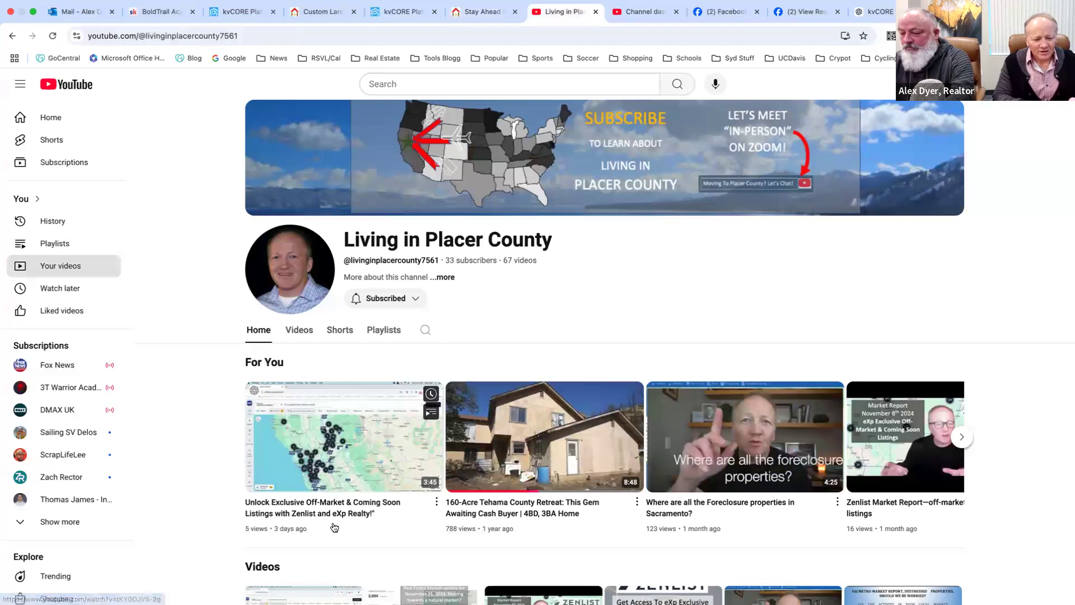
scroll(334, 528, down, 2)
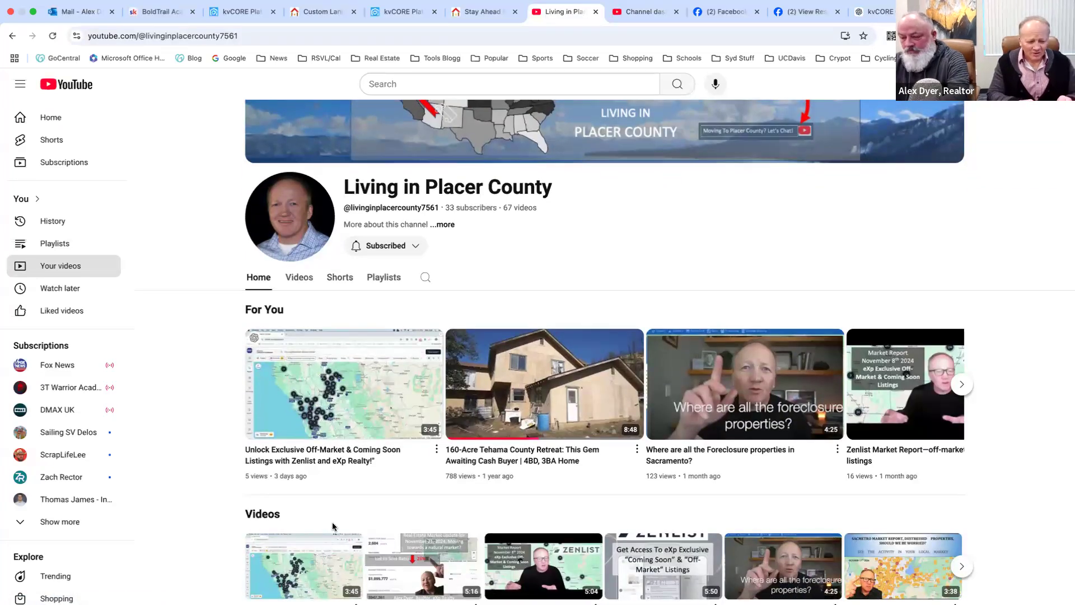
scroll(333, 526, up, 1)
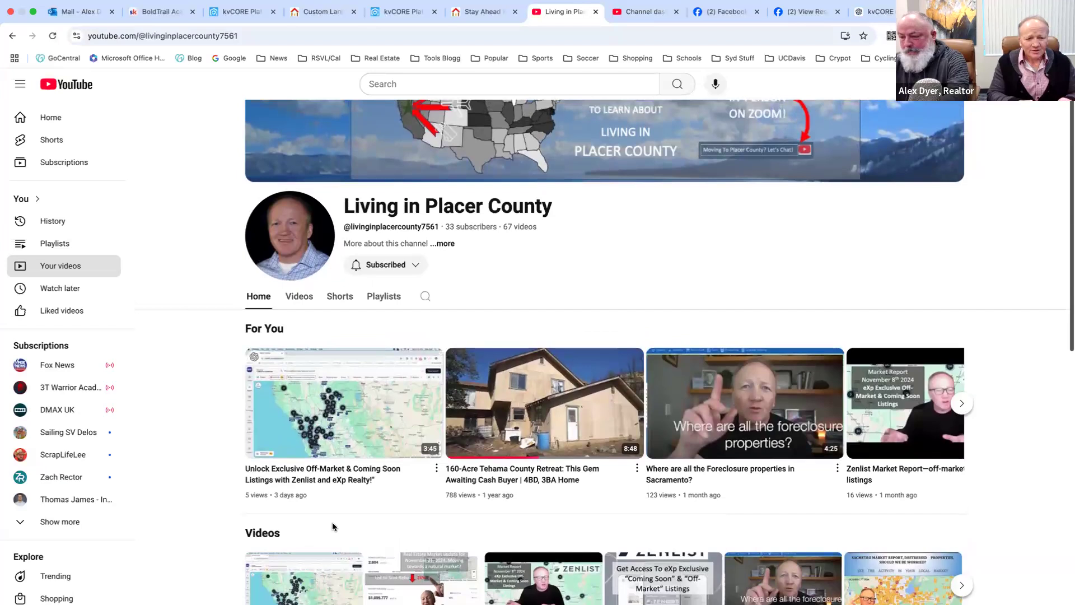
scroll(332, 522, up, 1)
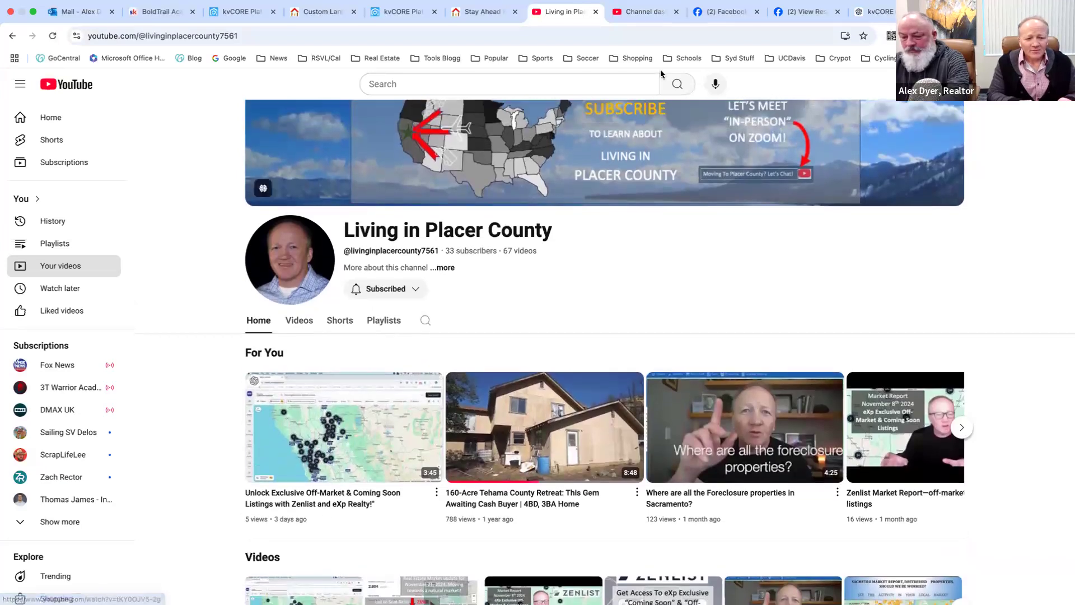
Step: Switch to the realty group's Facebook page and look at its header and the boosted Exclusive Real Estate Opportunities video post
click(723, 11)
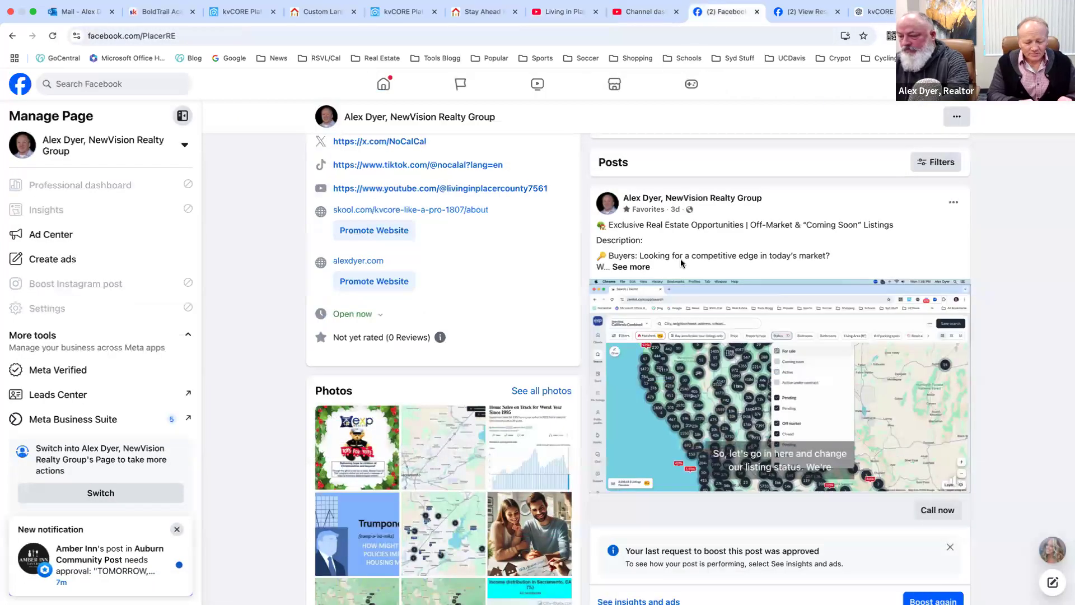
scroll(680, 258, down, 1)
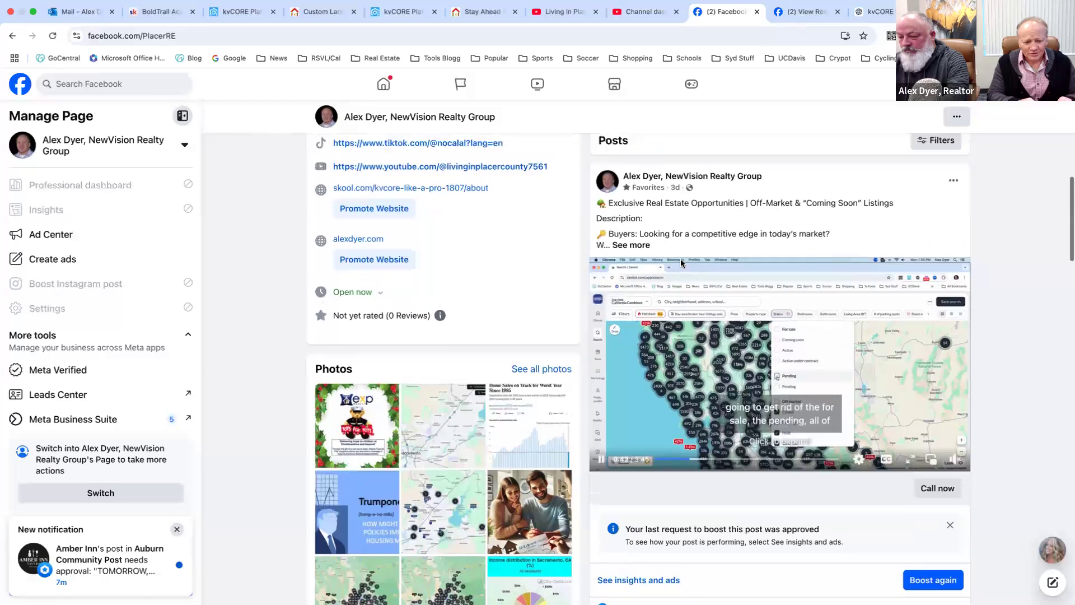
scroll(681, 263, up, 10)
scroll(682, 263, down, 1)
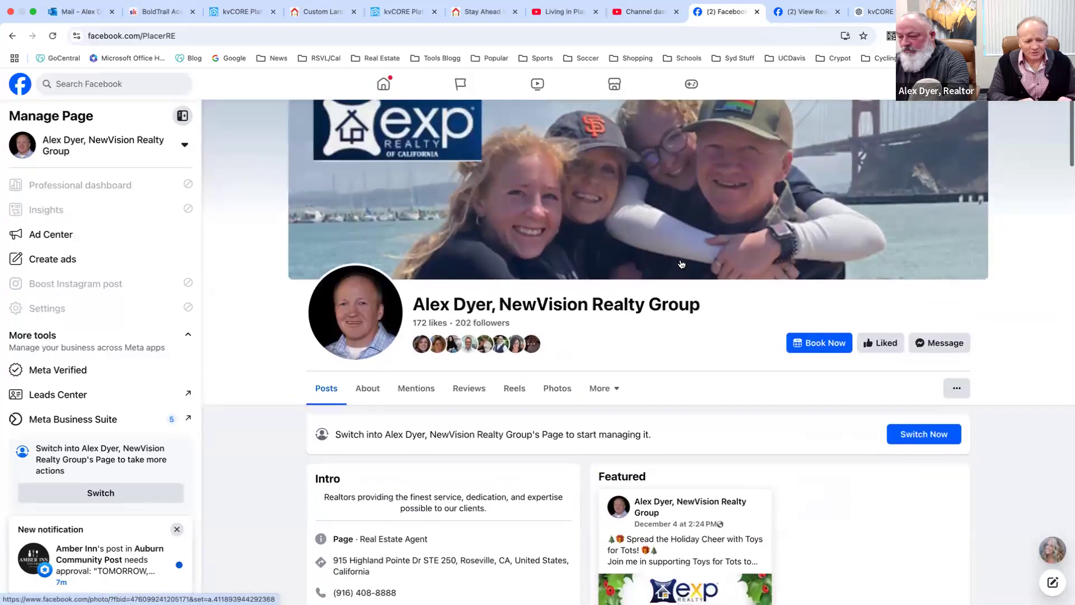
scroll(682, 264, down, 6)
scroll(681, 263, down, 5)
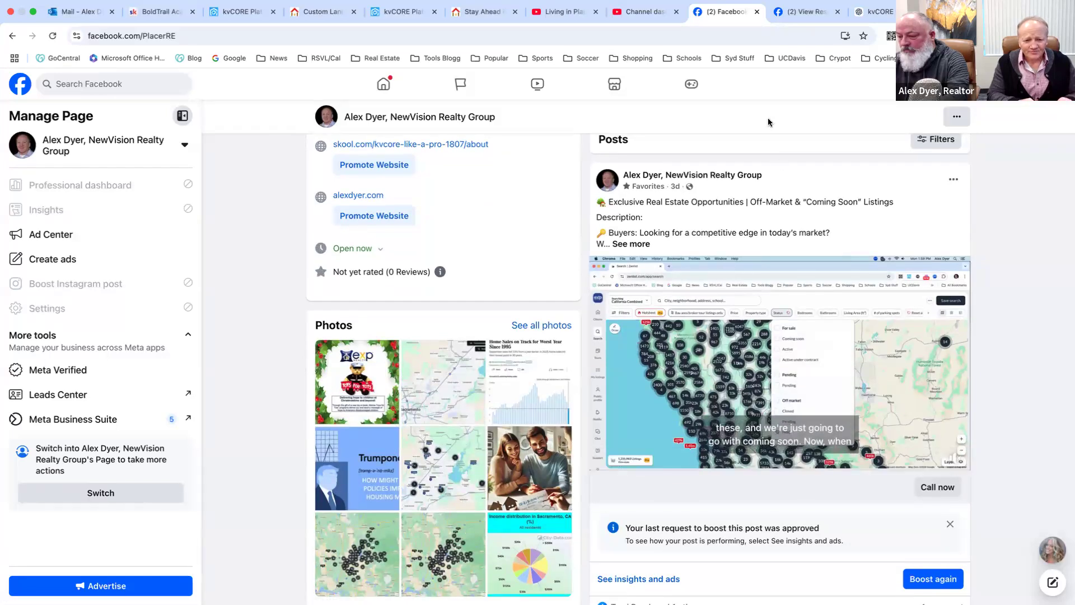
Step: Switch to the Facebook ad results page and examine the boosted post's performance, budget, and audience age and location details
click(784, 11)
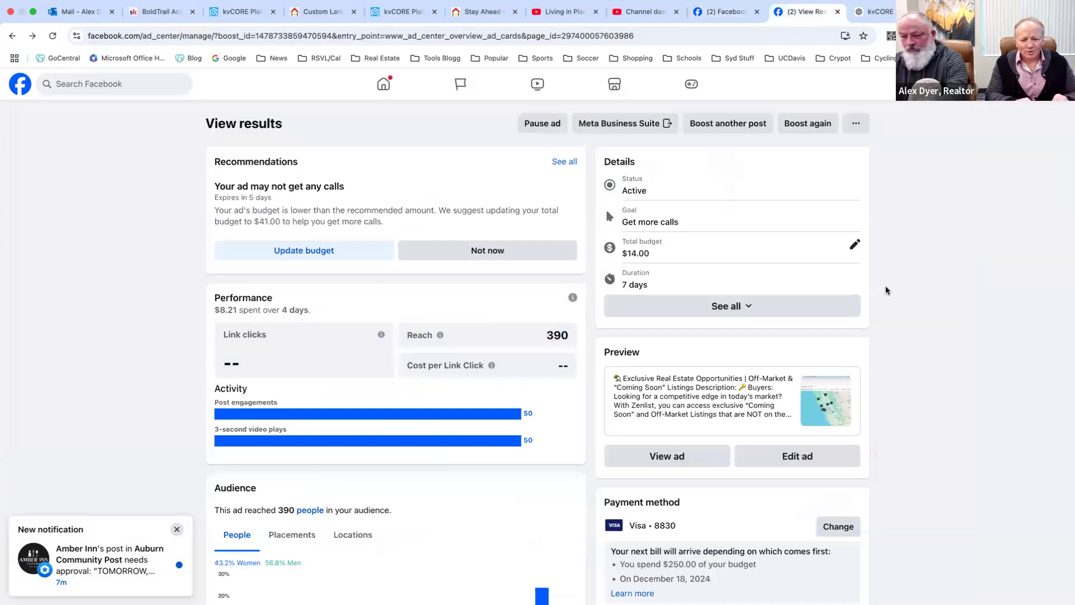
scroll(886, 290, down, 1)
scroll(885, 290, down, 4)
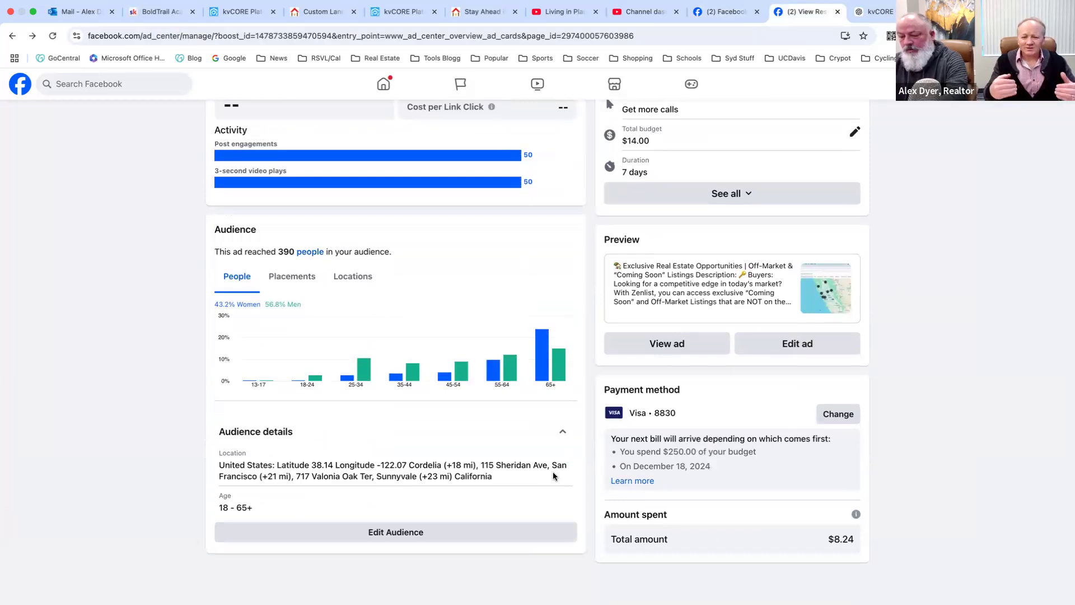
scroll(552, 476, up, 2)
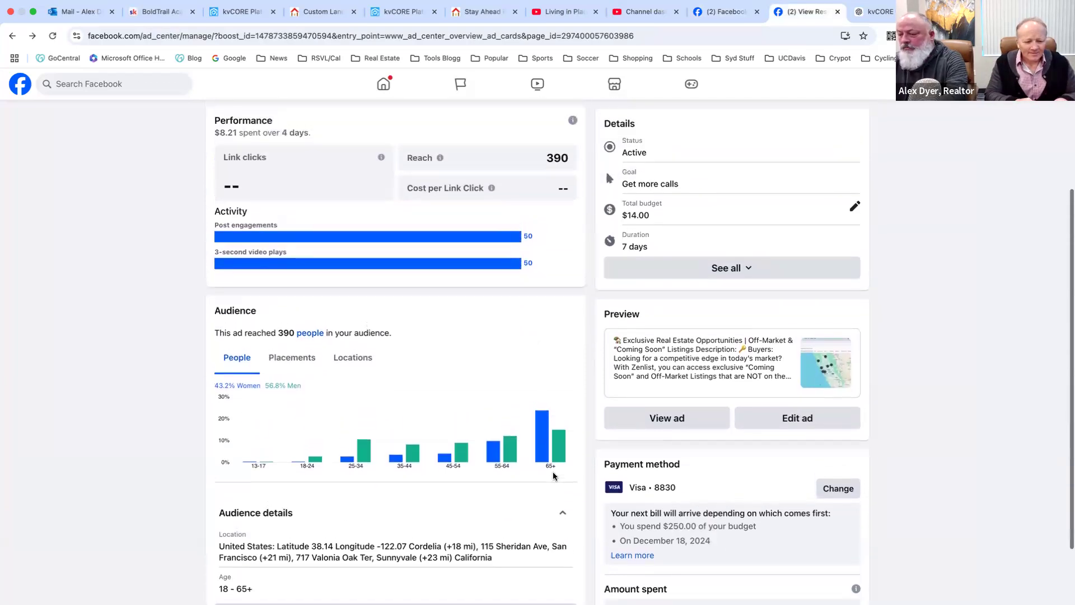
mouse_move(446, 400)
scroll(446, 399, up, 1)
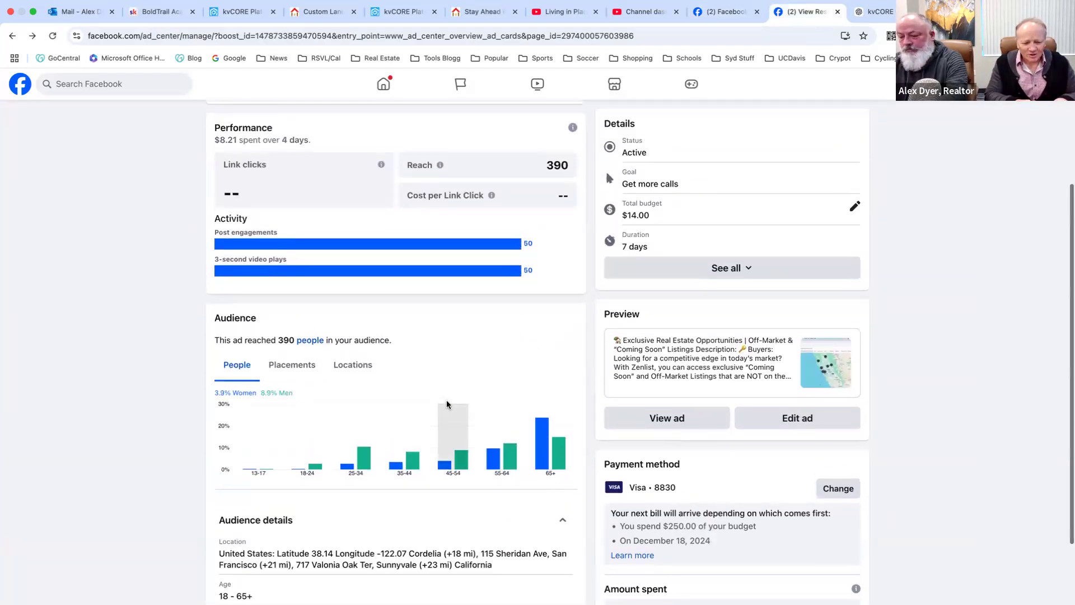
Step: Review the boosted post's recommendations, performance, and ad details on the Facebook results page
scroll(447, 403, up, 3)
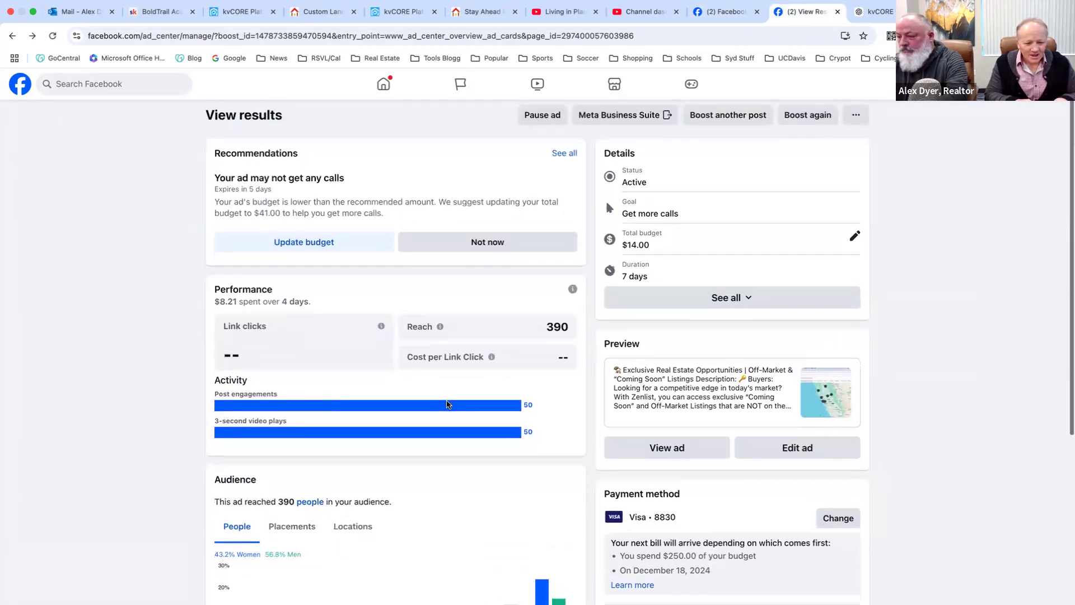
scroll(447, 405, down, 1)
scroll(447, 404, up, 1)
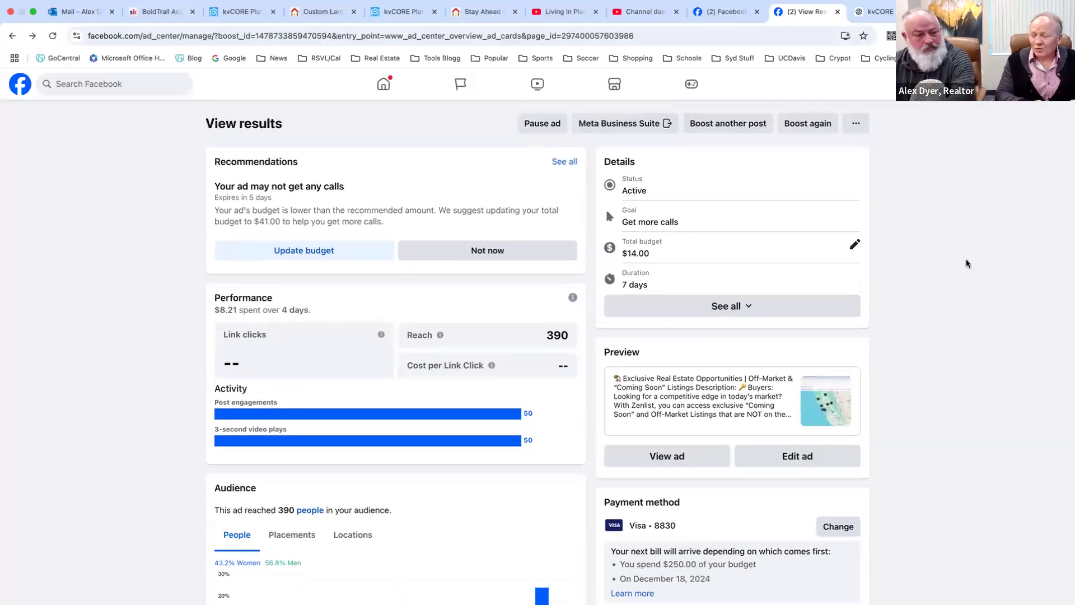
scroll(967, 259, down, 1)
scroll(968, 263, down, 1)
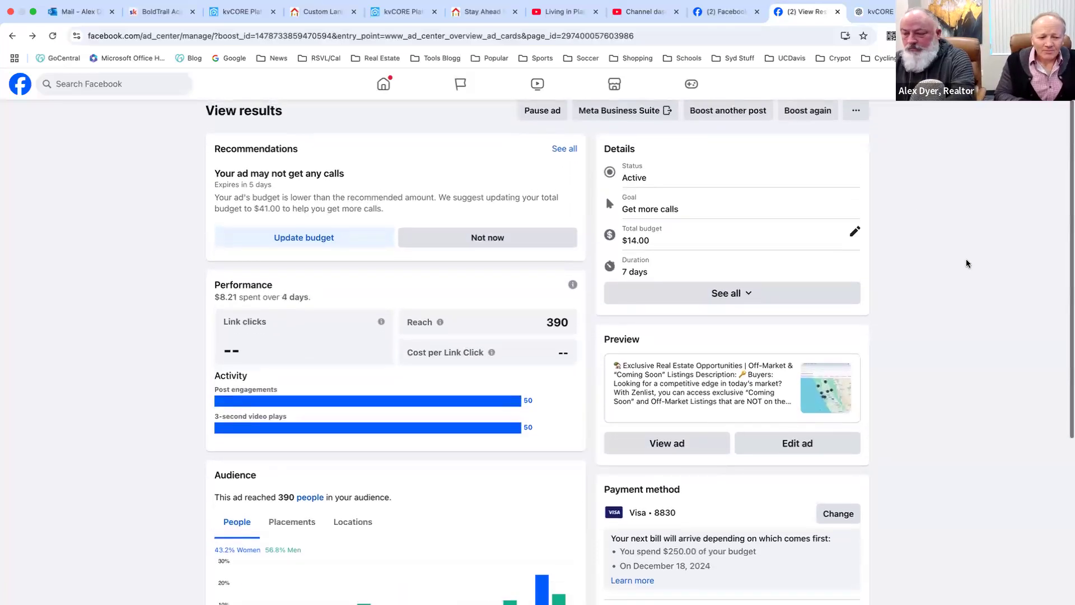
scroll(967, 264, up, 1)
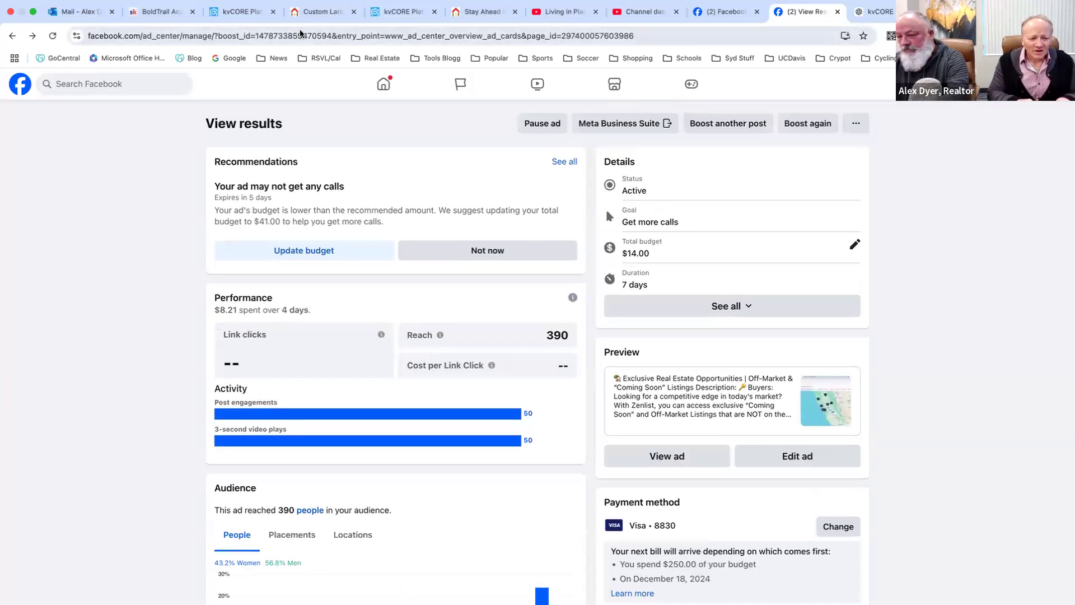
Step: Switch to the kvCORE dashboard and open the landing page builder from the Lead Engine tools
click(249, 17)
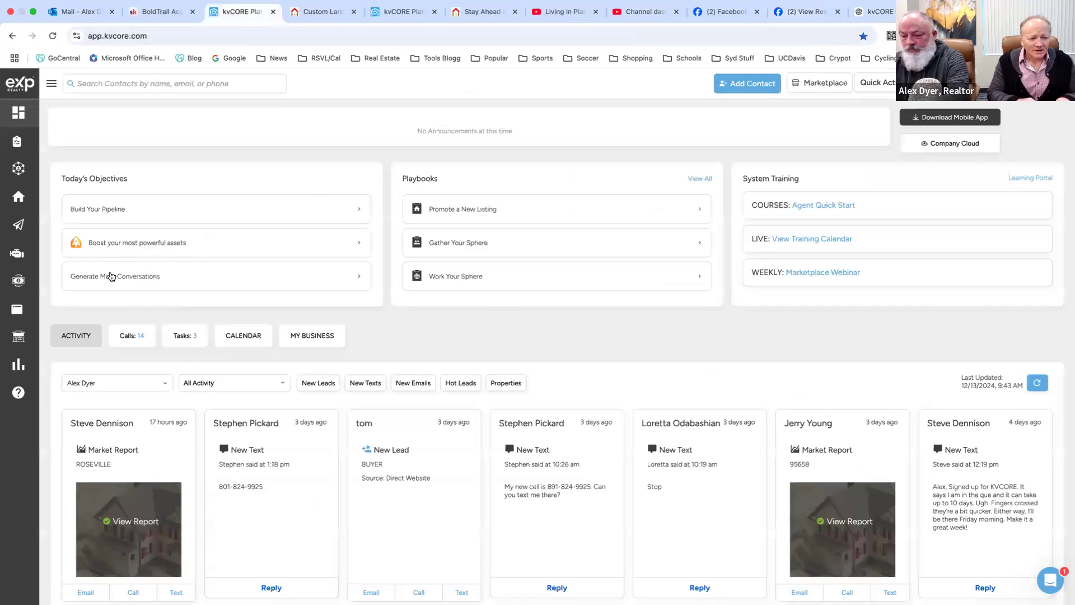
mouse_move(18, 254)
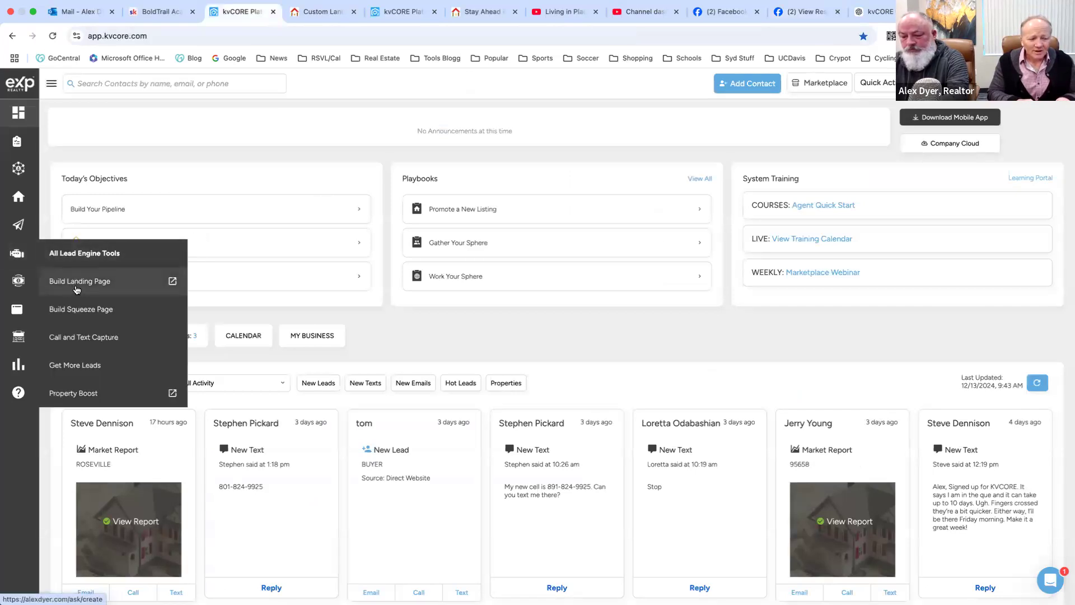
click(74, 285)
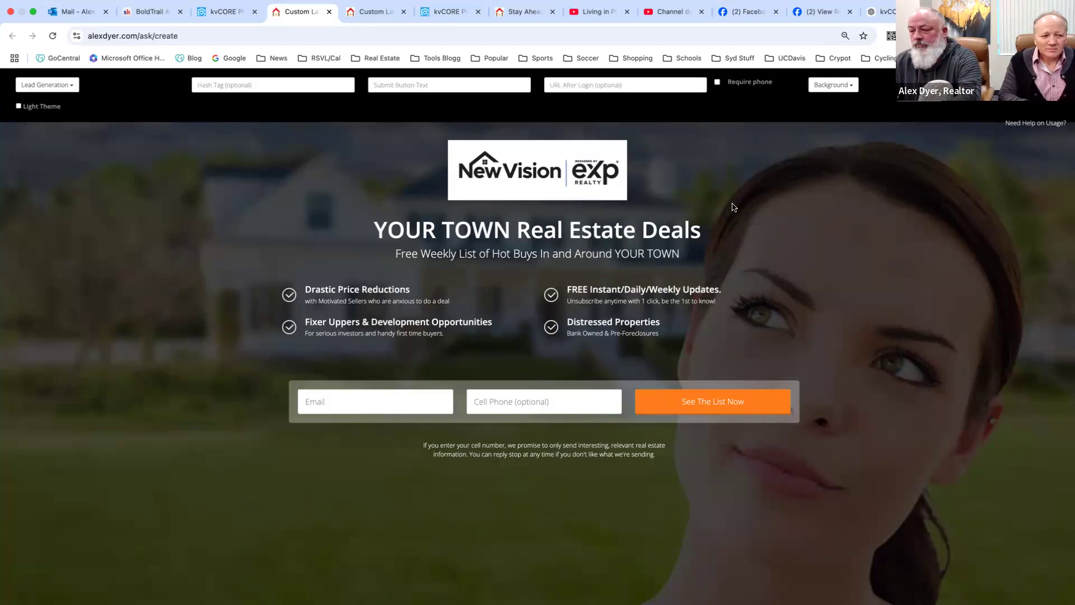
Step: Switch to the BoldTrail Academy community page, show the QR code for its address, and close the code
click(148, 13)
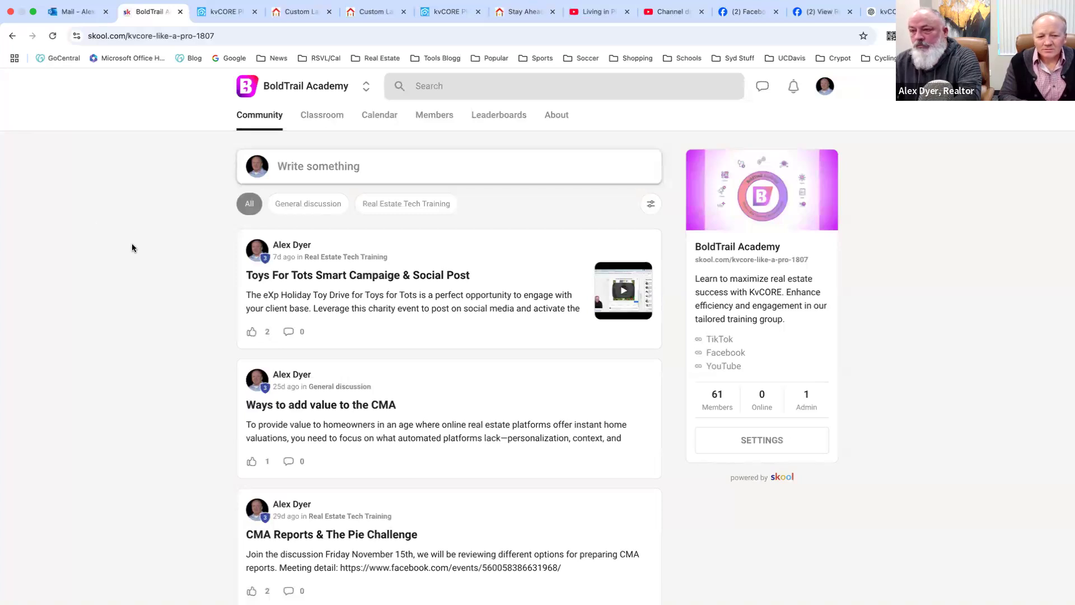
click(888, 37)
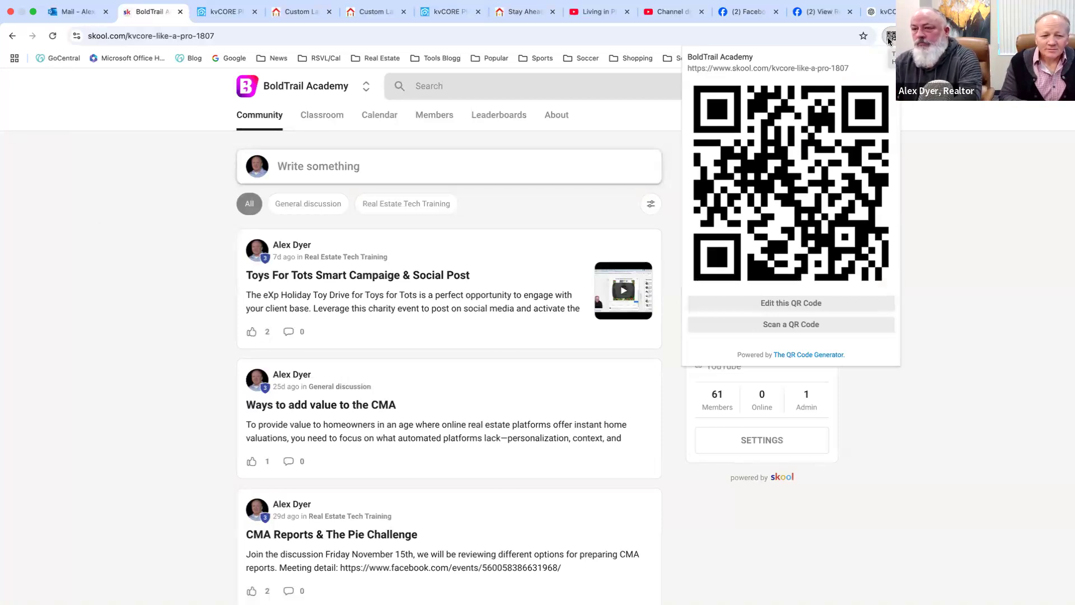
click(145, 197)
Step: Try a kvCORE multi-property squeeze page with roseville as the search location, and return to the dashboard
click(223, 11)
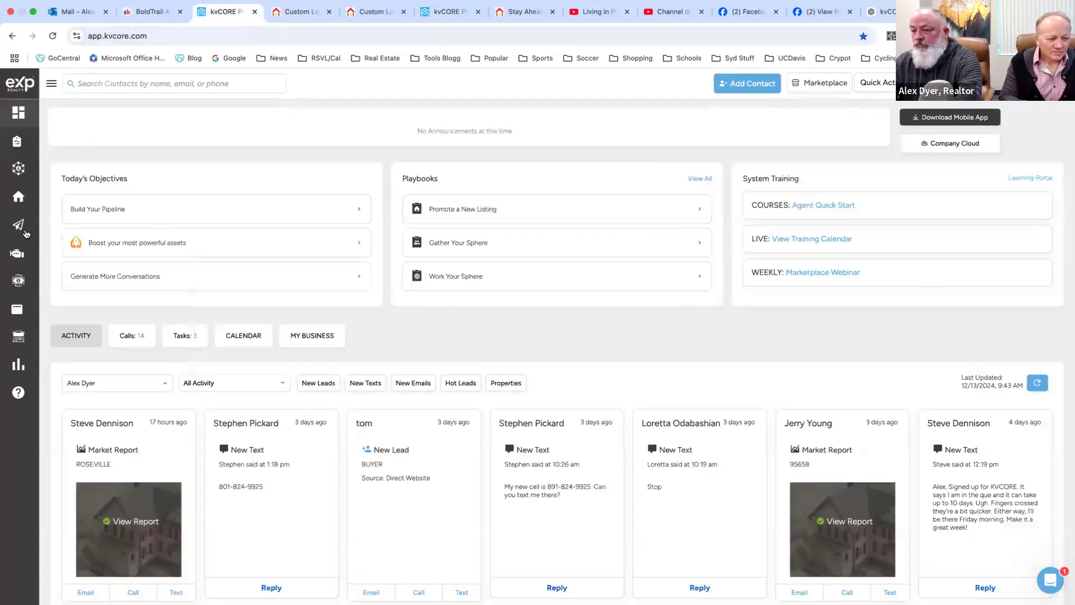
mouse_move(18, 253)
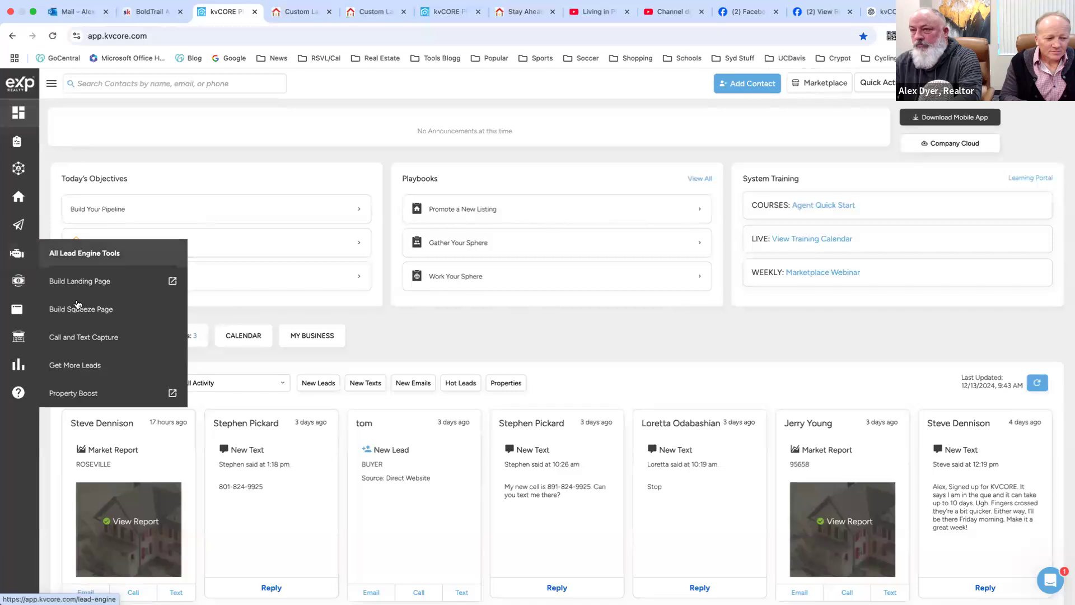
click(79, 309)
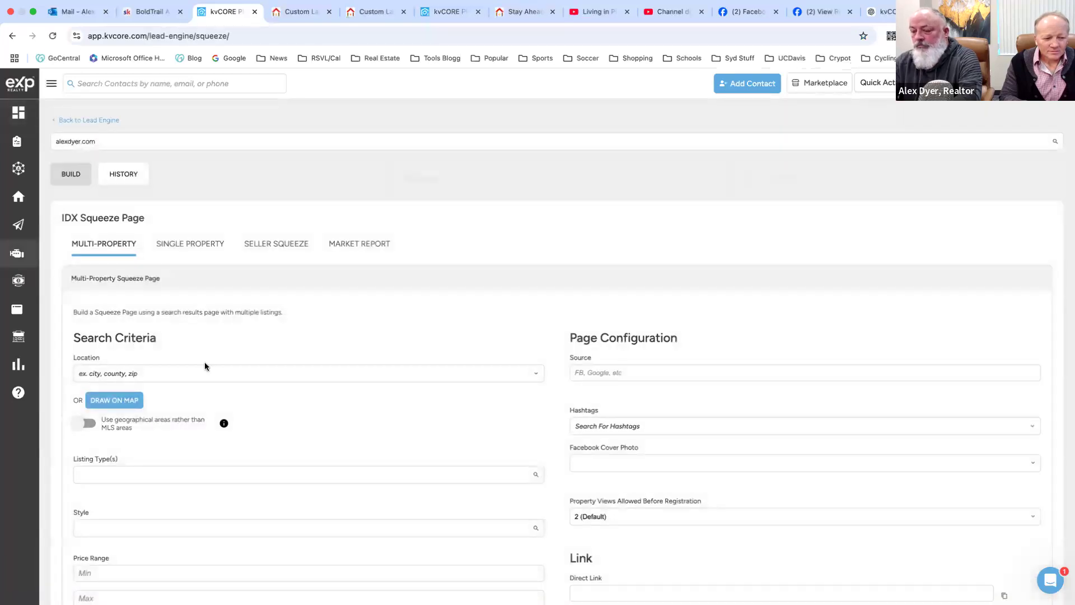
click(165, 377)
text(rosev)
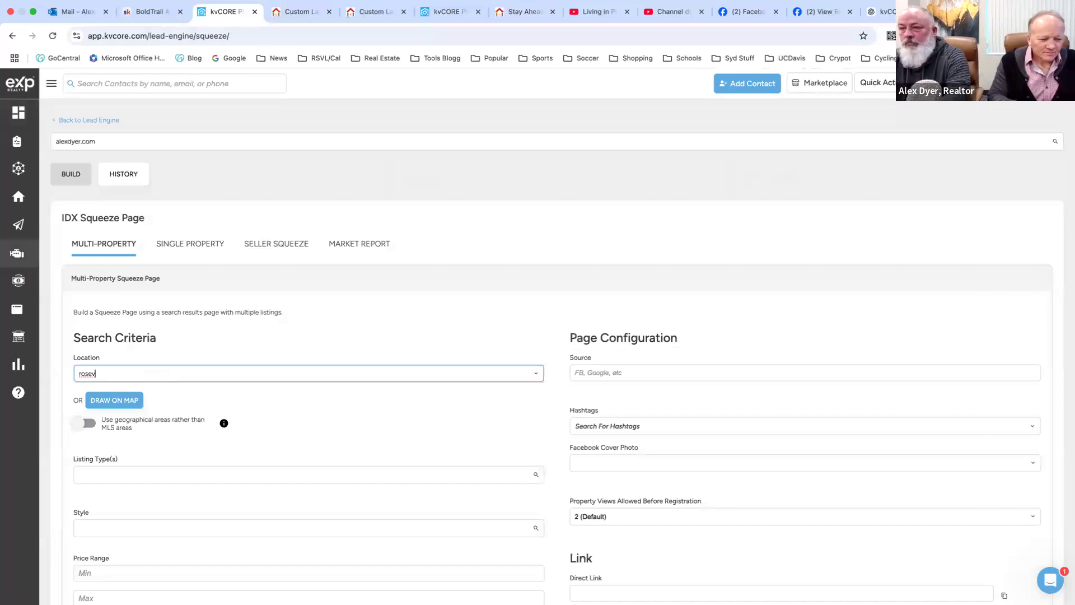
text(ille)
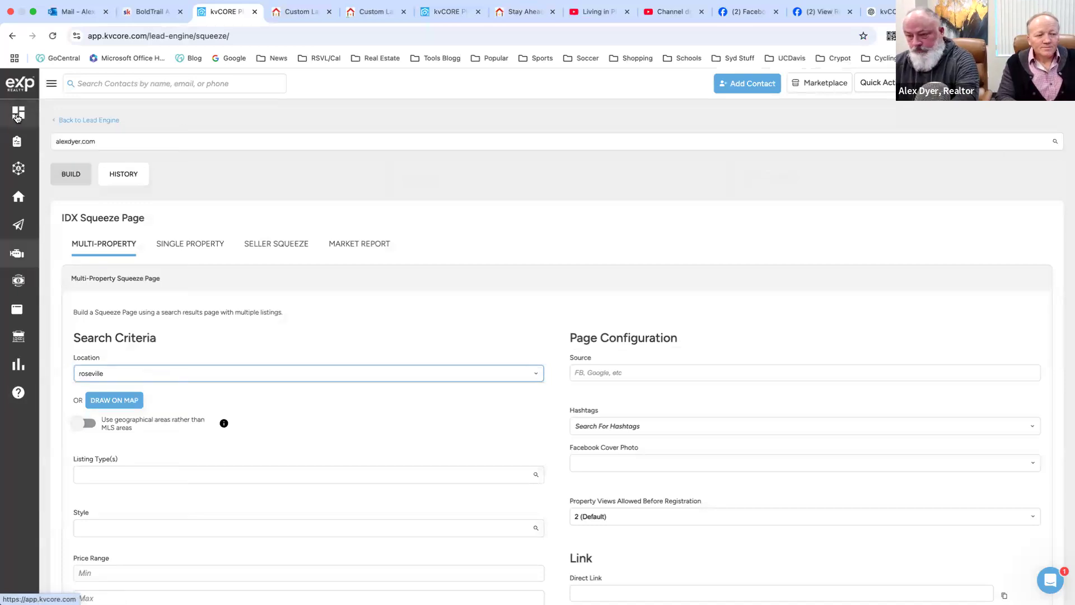
click(18, 116)
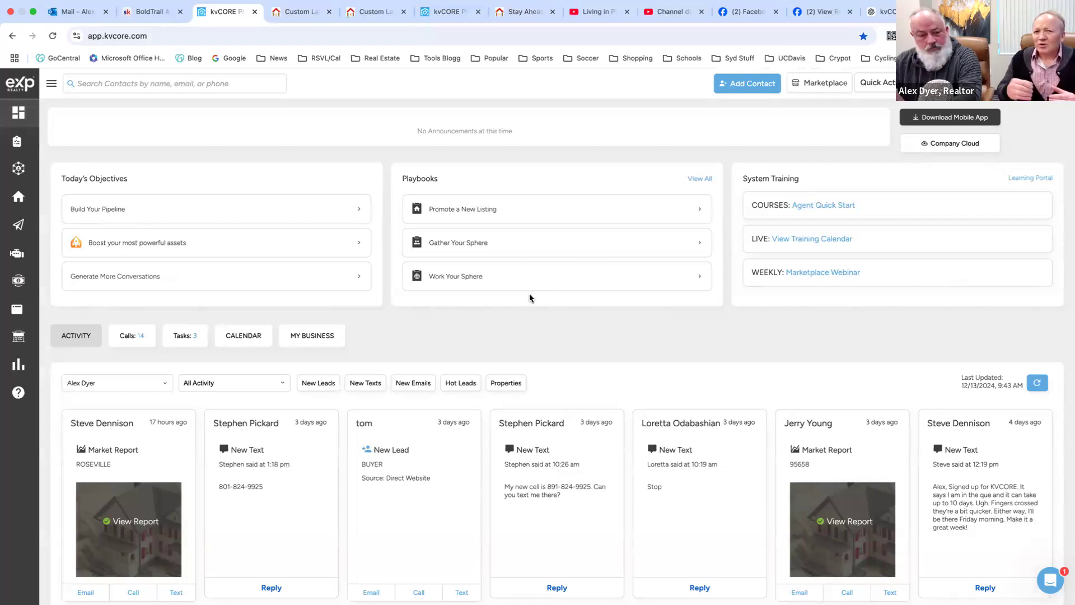
Step: Switch to the Stay Ahead in the Real Estate Market landing page and review its text, embedded video, and lead capture form
click(308, 12)
click(374, 16)
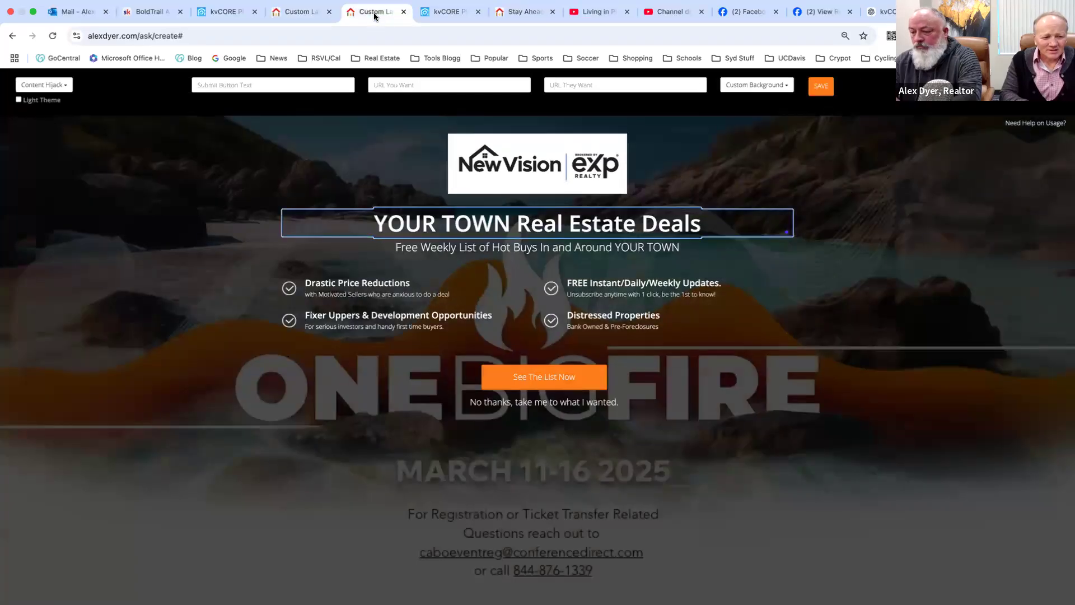
click(511, 13)
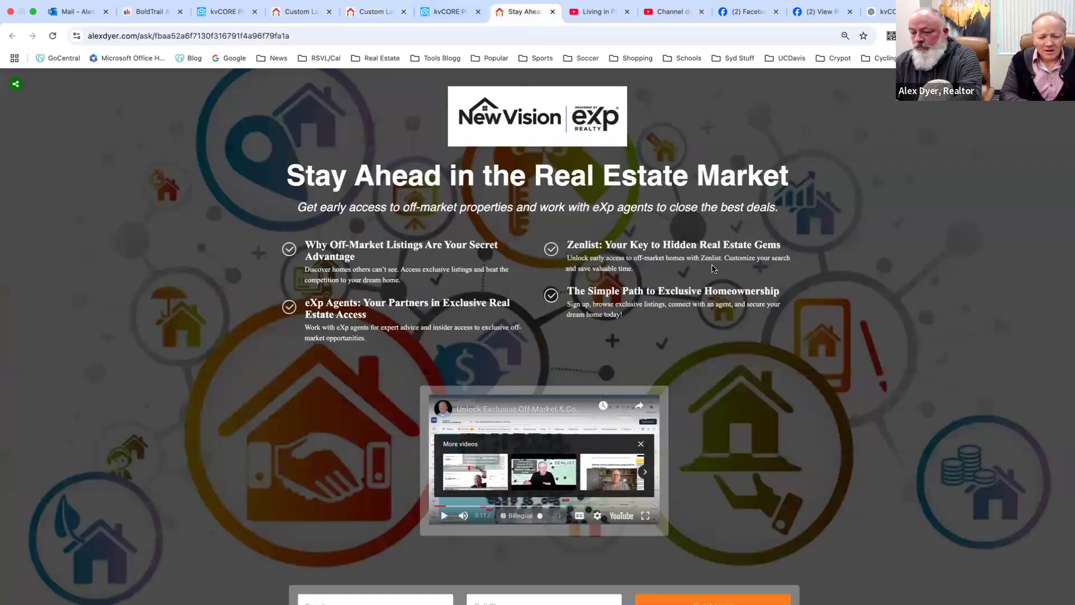
scroll(749, 347, down, 3)
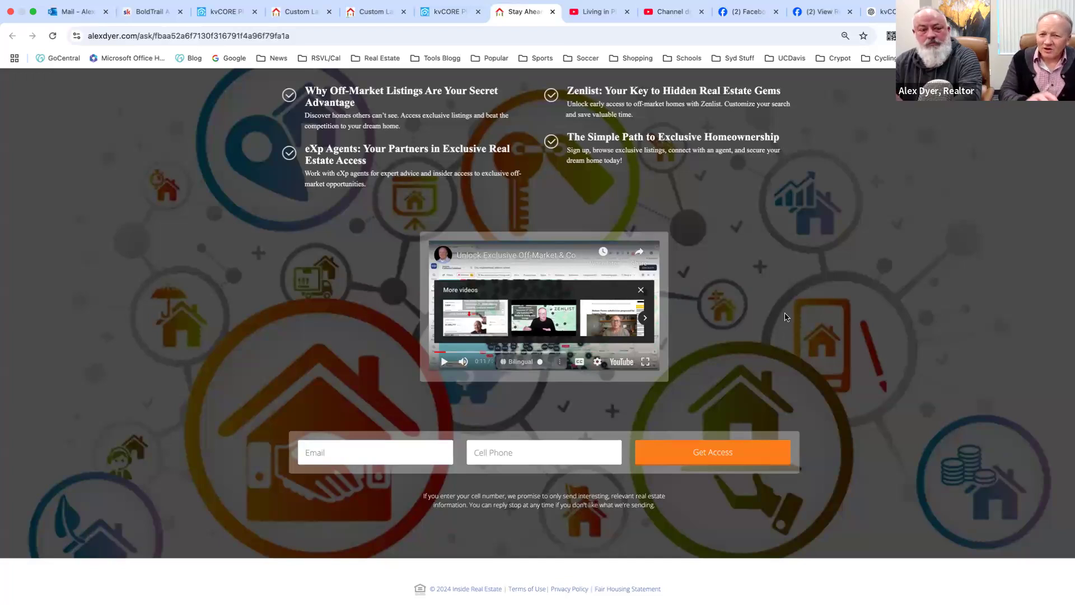
scroll(785, 317, up, 1)
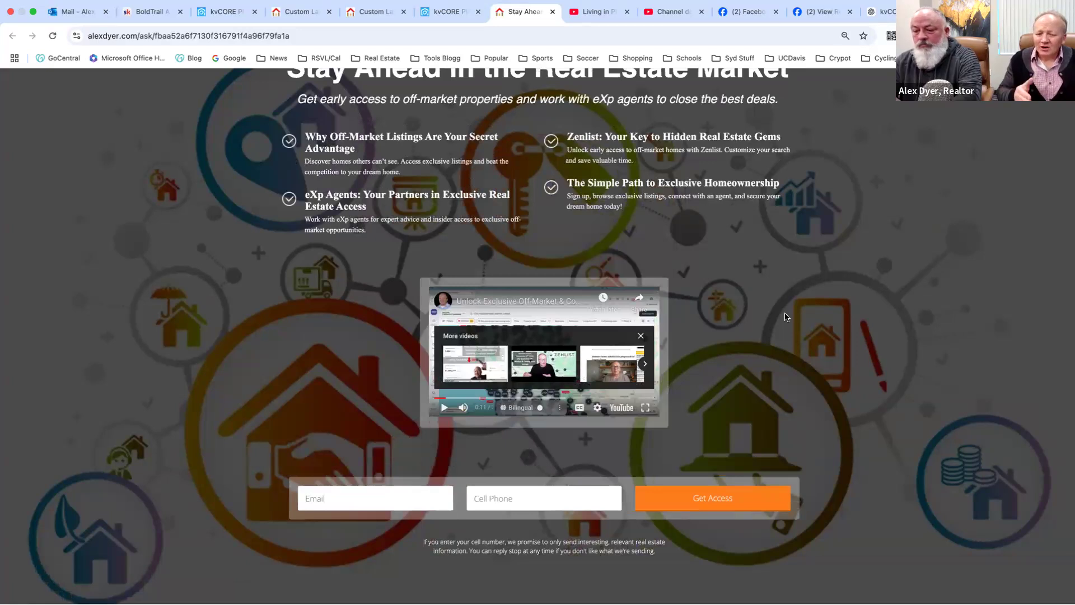
scroll(784, 317, up, 2)
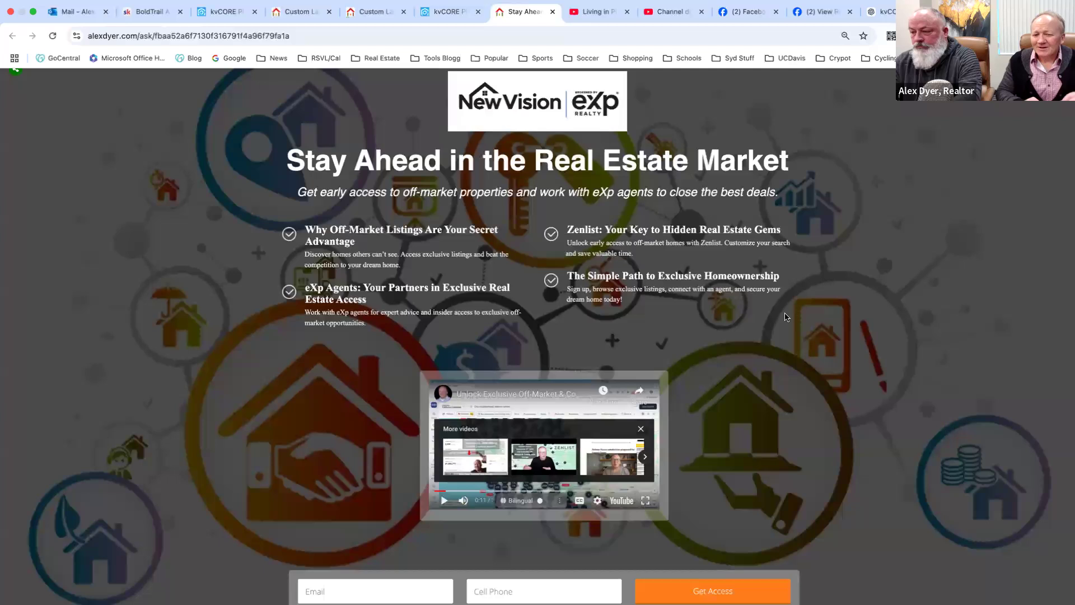
scroll(786, 317, up, 1)
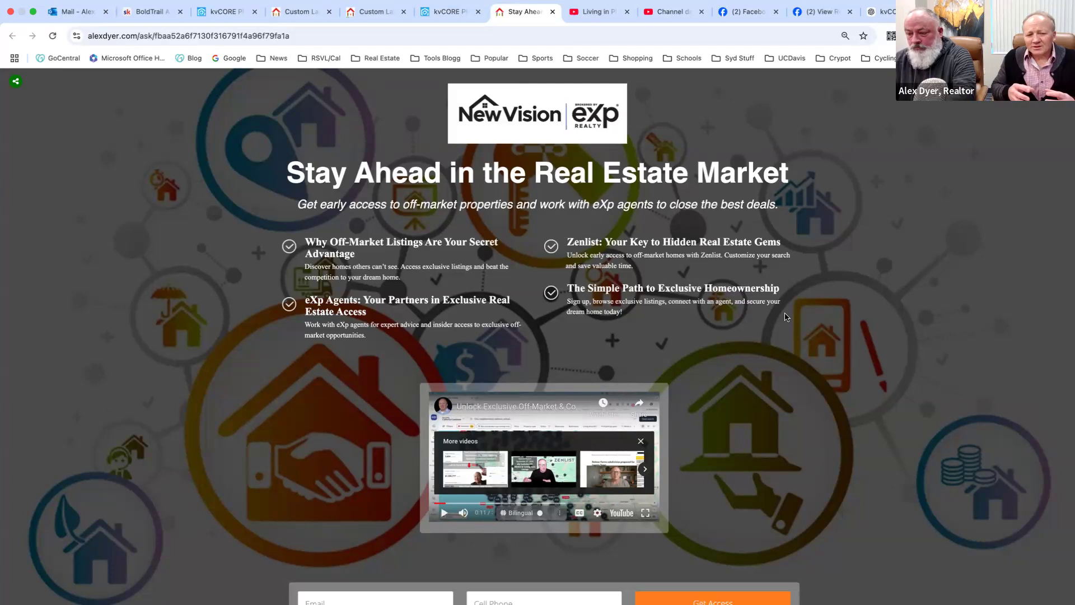
Step: Switch to the kvCORE dashboard and open the IDX squeeze page builder from the Lead Engine tools
click(229, 22)
mouse_move(19, 264)
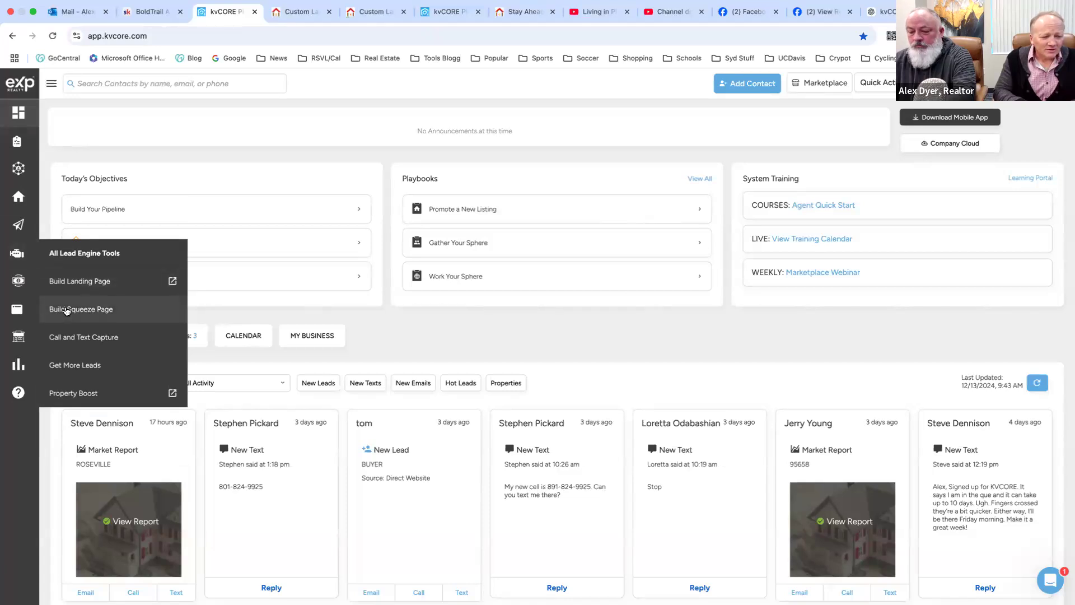
click(64, 309)
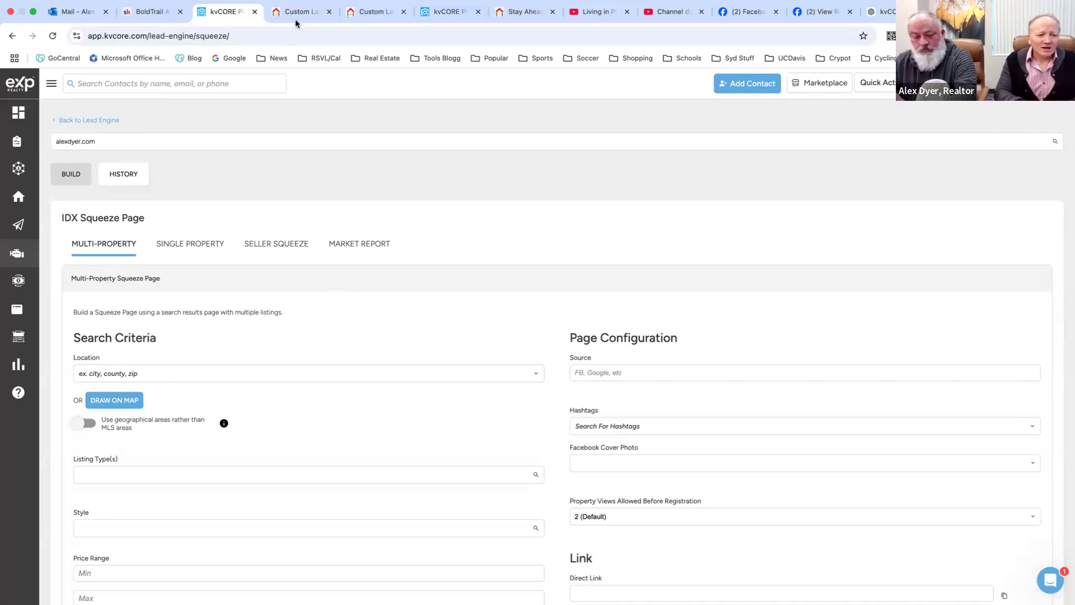
Step: View the Stay Ahead landing page again, and switch to the BoldTrail Academy community page to display its QR code
click(514, 12)
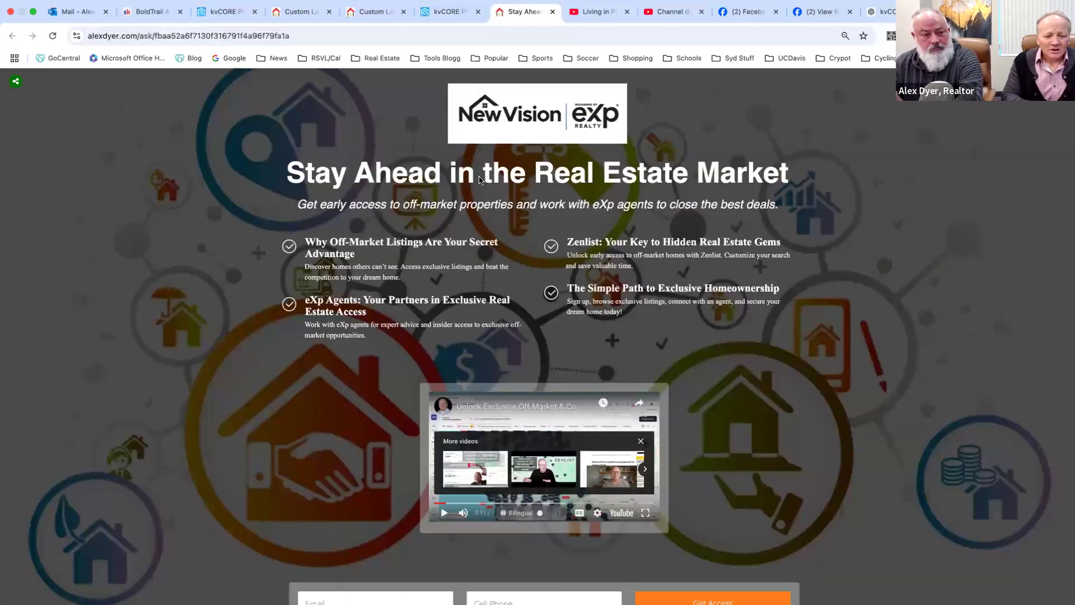
scroll(468, 274, down, 1)
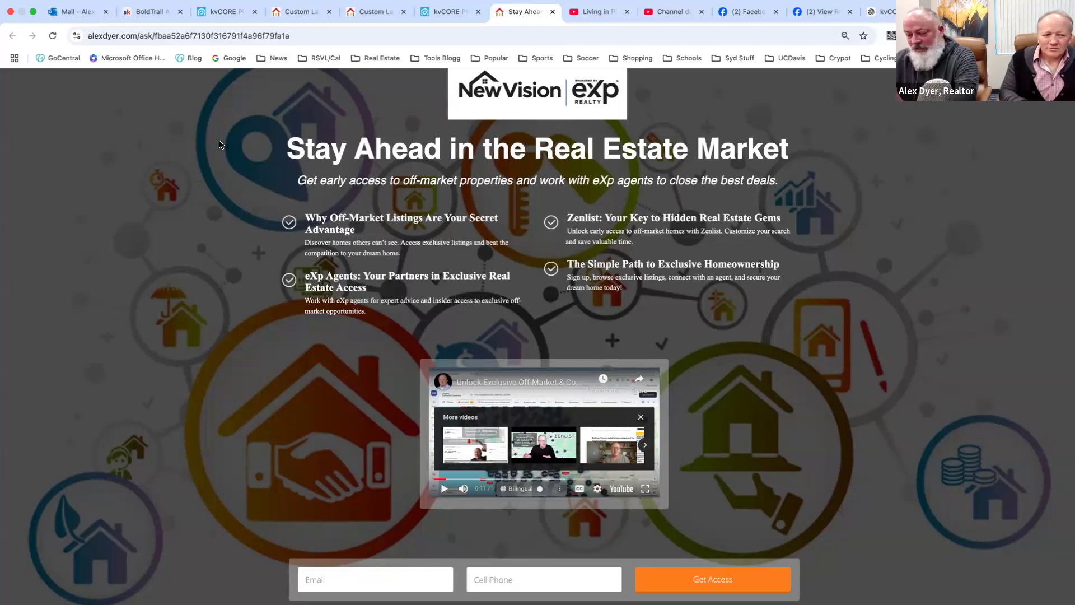
click(167, 13)
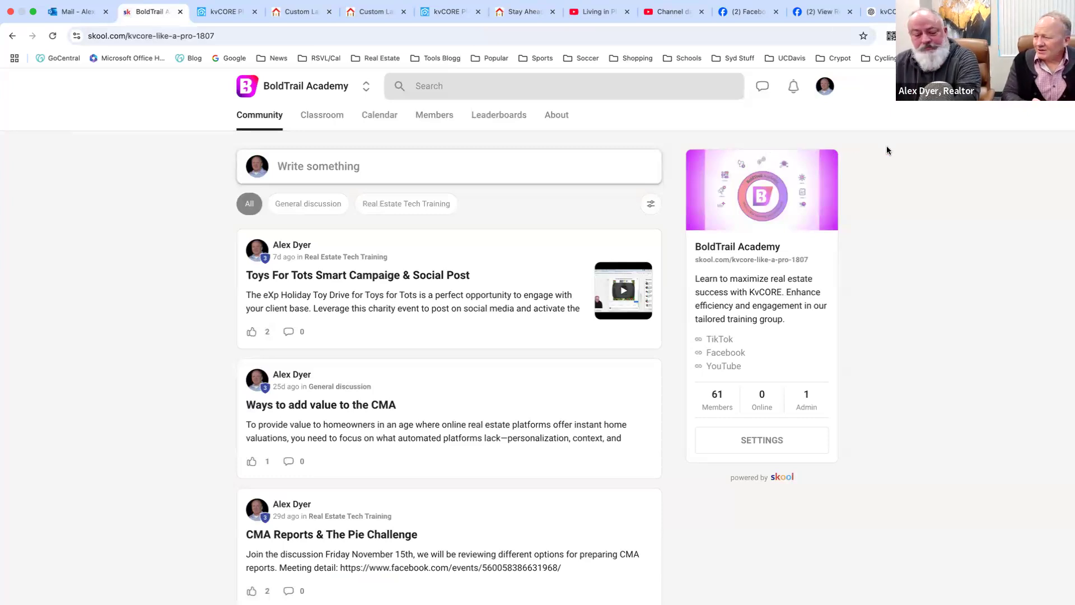
click(890, 37)
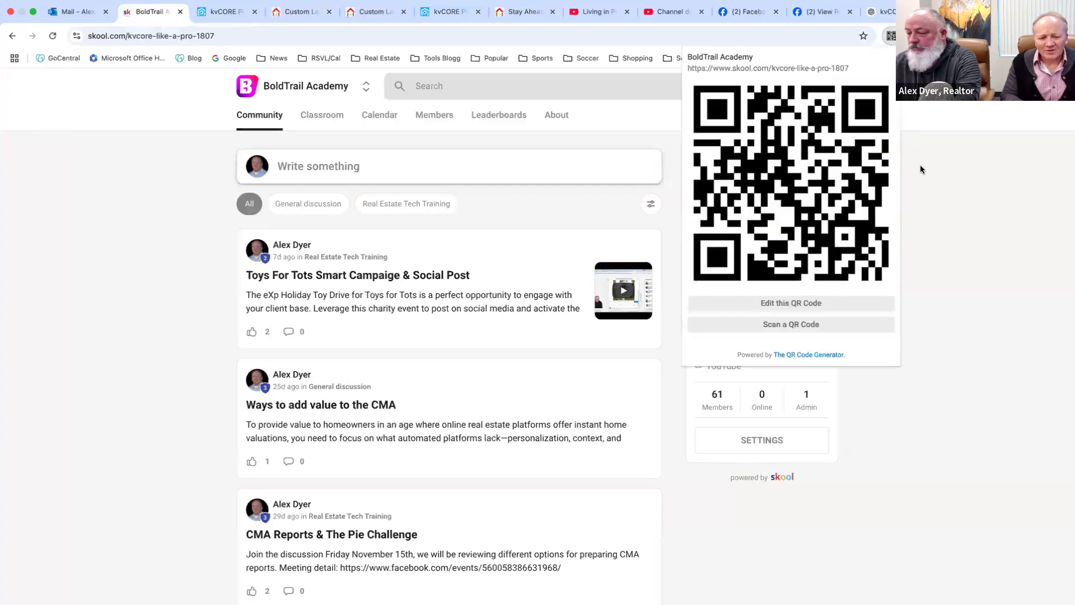